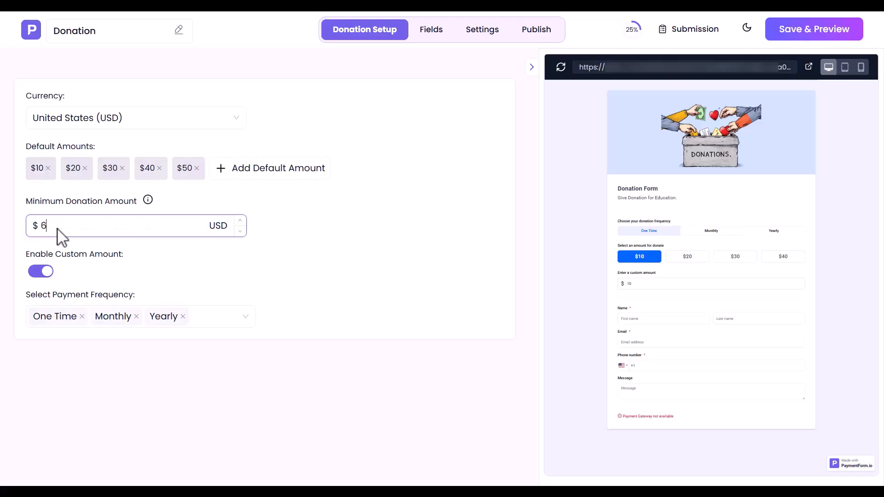
Set the minimum donation to 1 and trim One Time, Monthly, Yearly frequencies to Monthly only
click(39, 275)
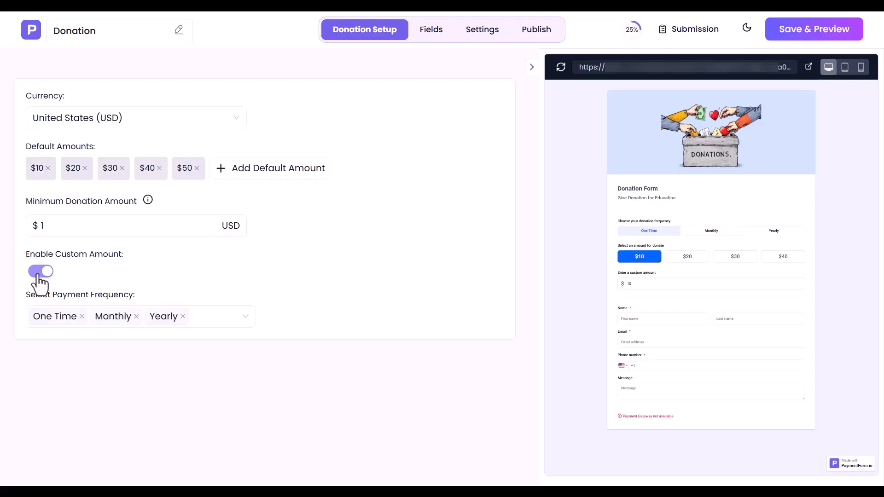
click(182, 317)
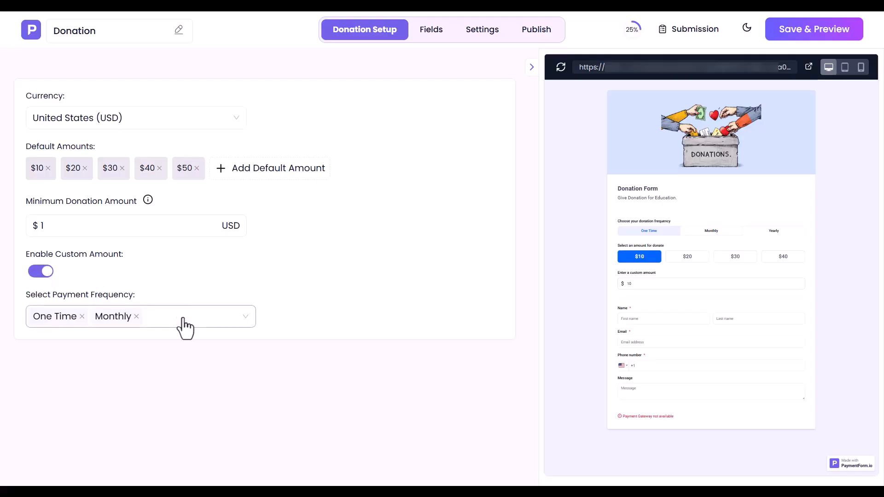
click(137, 317)
click(82, 316)
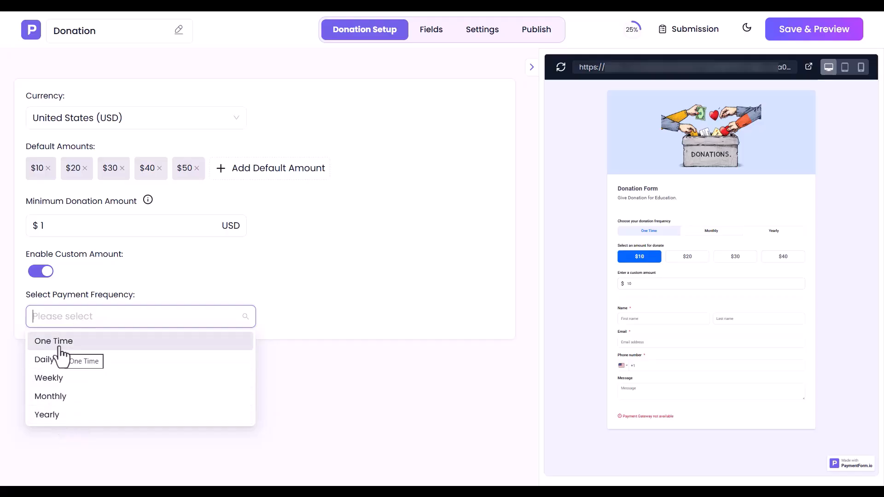
click(55, 397)
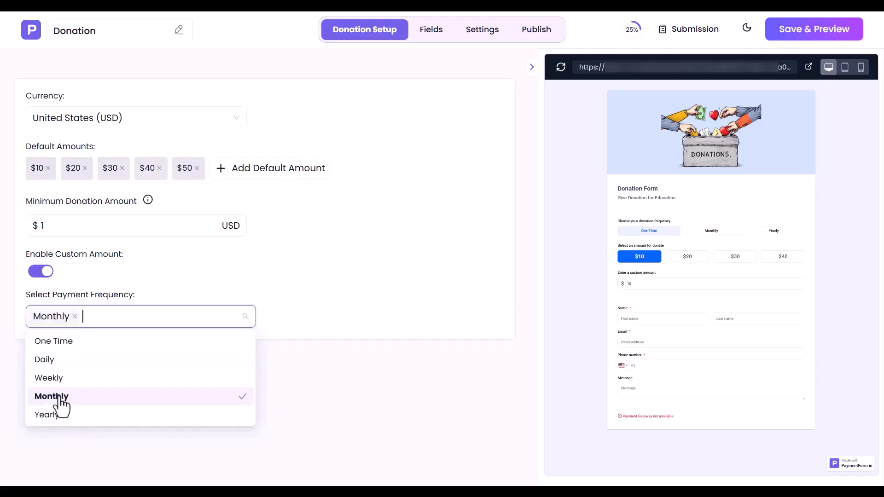
click(185, 302)
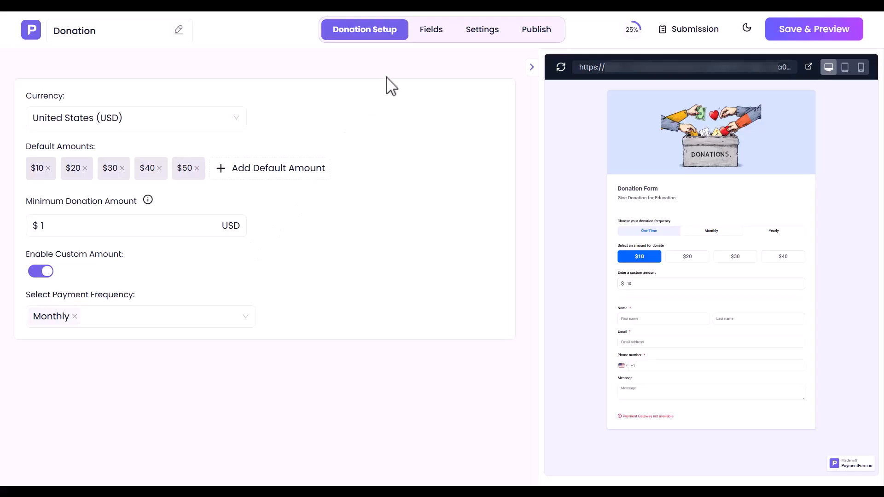
Review the Name, Email, Phone number and Message fields and the Add Field types, adding nothing
click(424, 33)
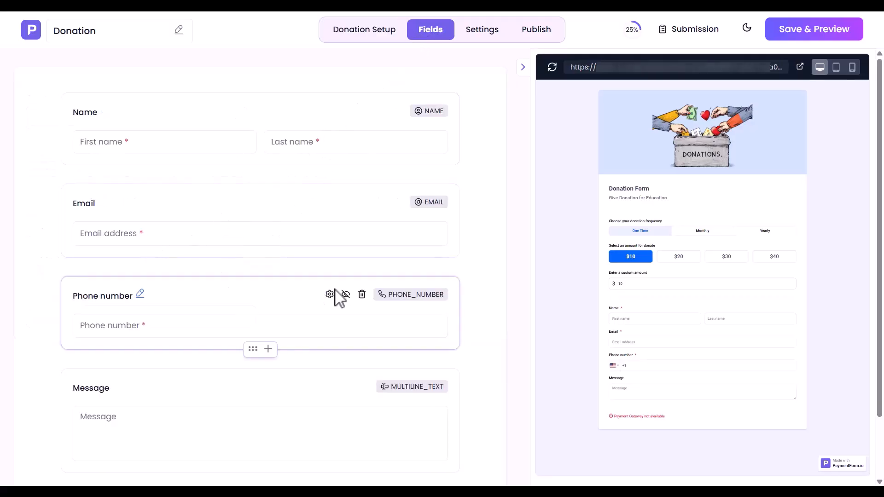
scroll(270, 439, down, 2)
click(264, 431)
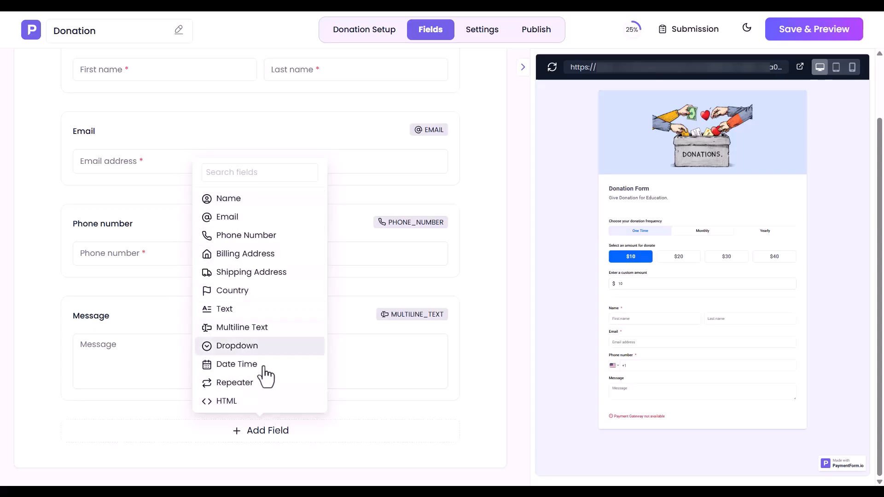
click(351, 419)
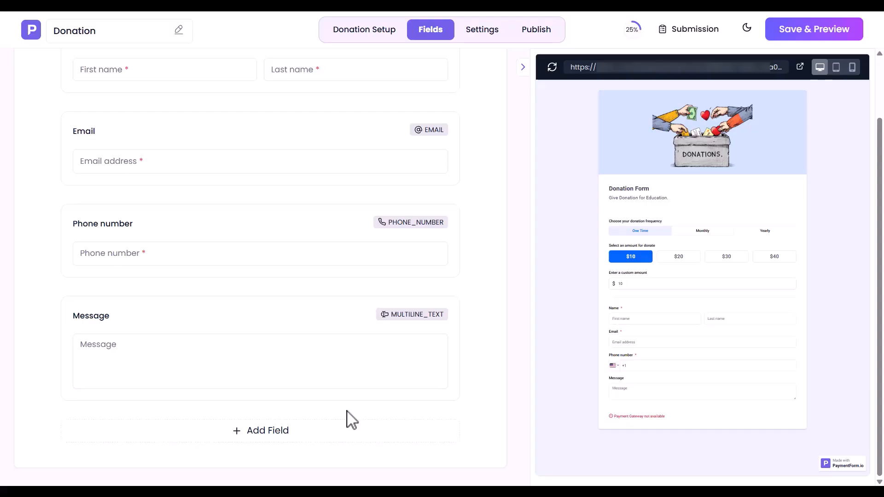
Replace the form's header image with the Bangladesh flood relief donation picture
click(477, 31)
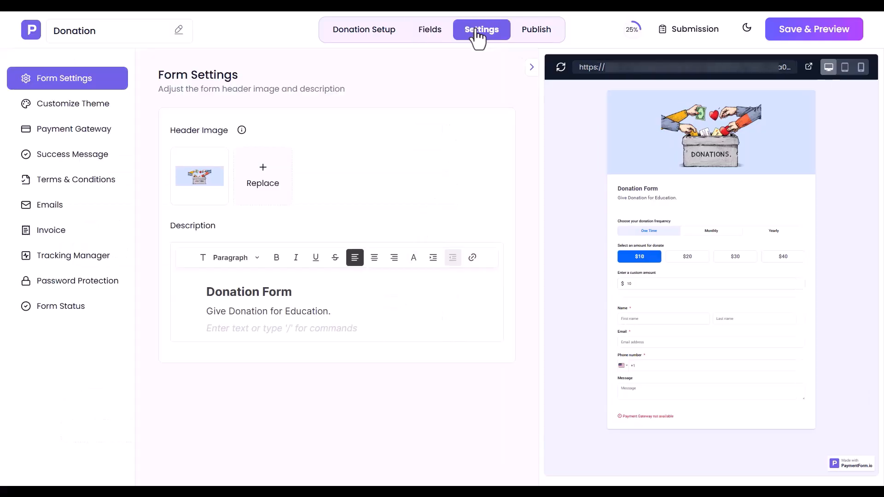
mouse_move(194, 176)
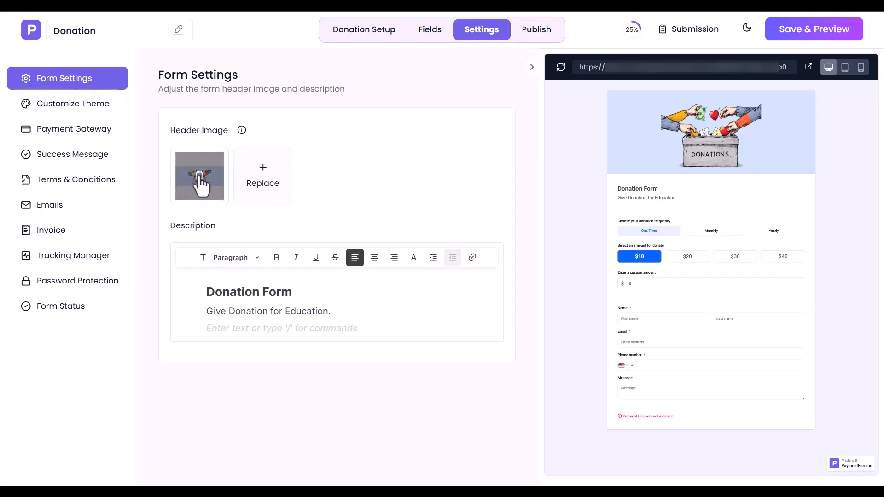
click(196, 174)
click(195, 174)
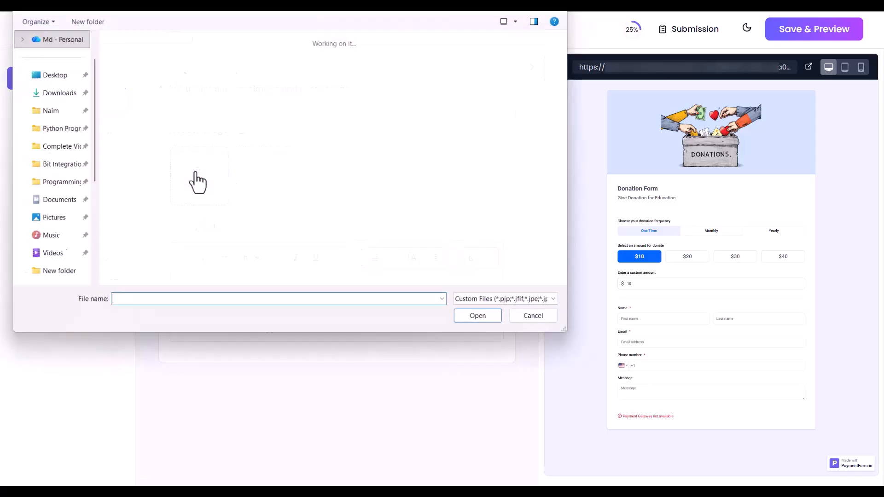
double_click(136, 85)
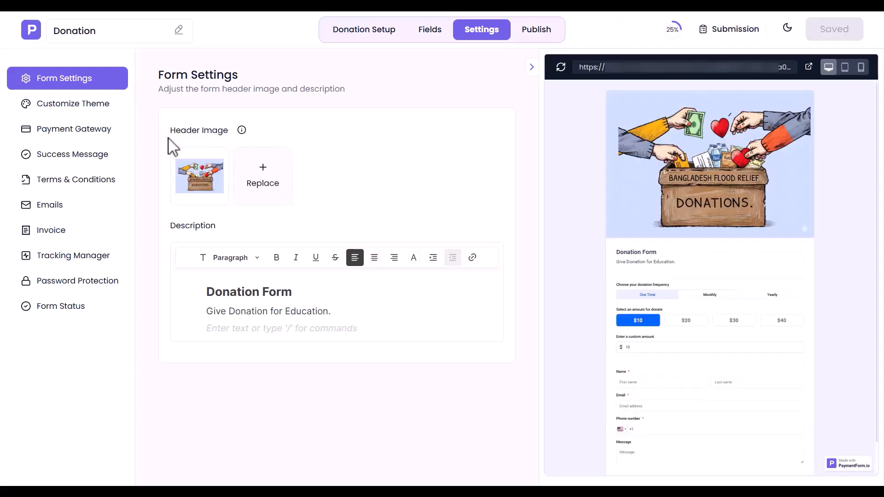
Title the form 'Flood Relief Donation Form' with the line 'Help Flood Victims With Your Donation.'
click(219, 292)
text(Flood Relief)
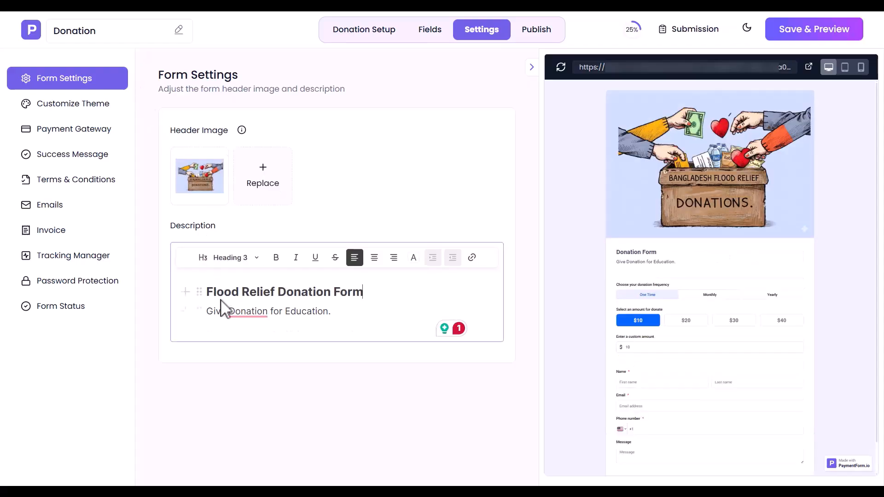
click(219, 314)
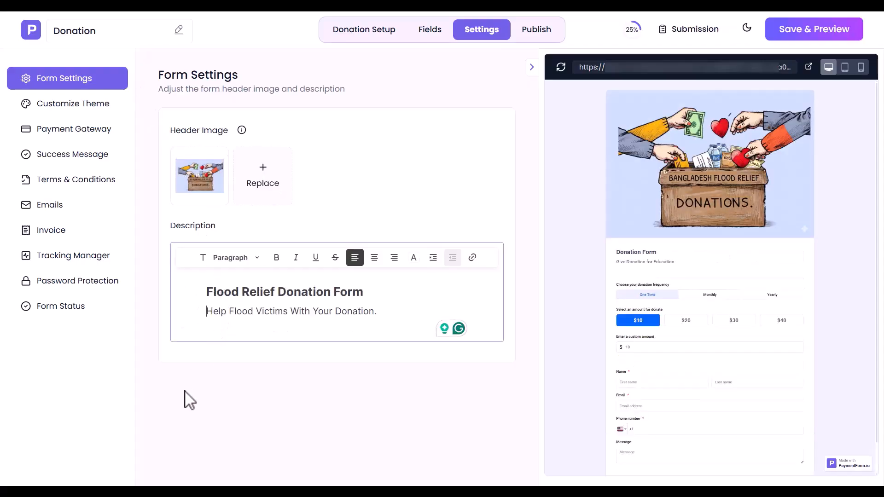
Keep Roboto as the theme's font family
click(70, 104)
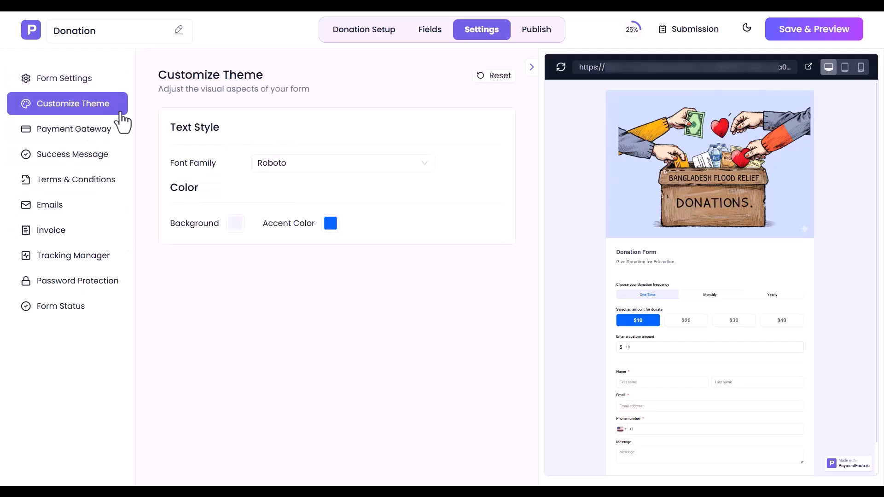
click(321, 162)
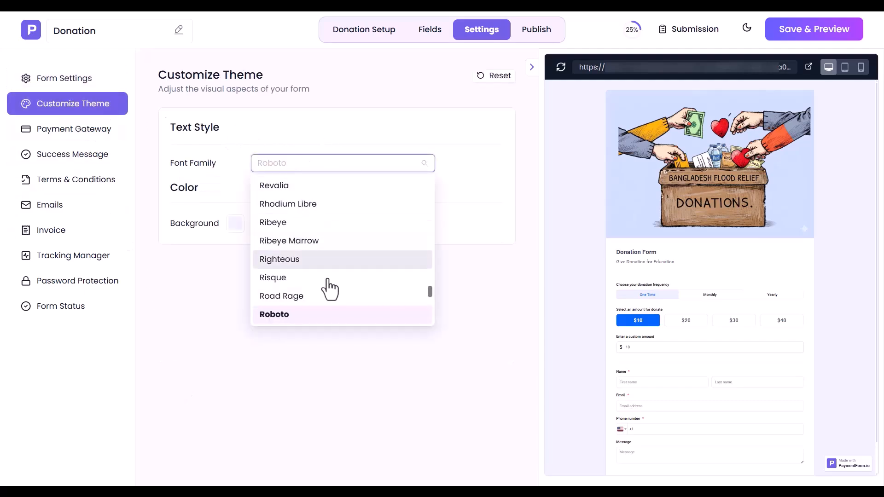
click(284, 315)
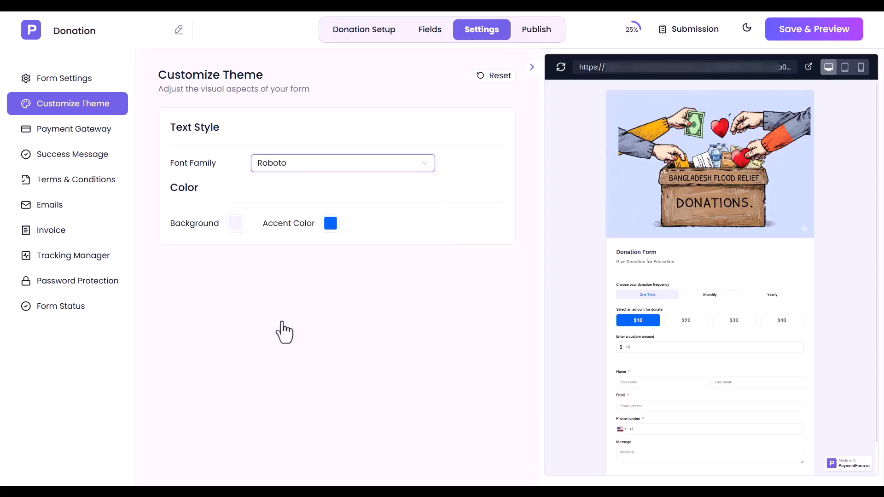
Lighten the background colour to a pale tint (#E6ECF7), leaving the #0066FF accent unchanged
drag(170, 224, 190, 225)
click(235, 224)
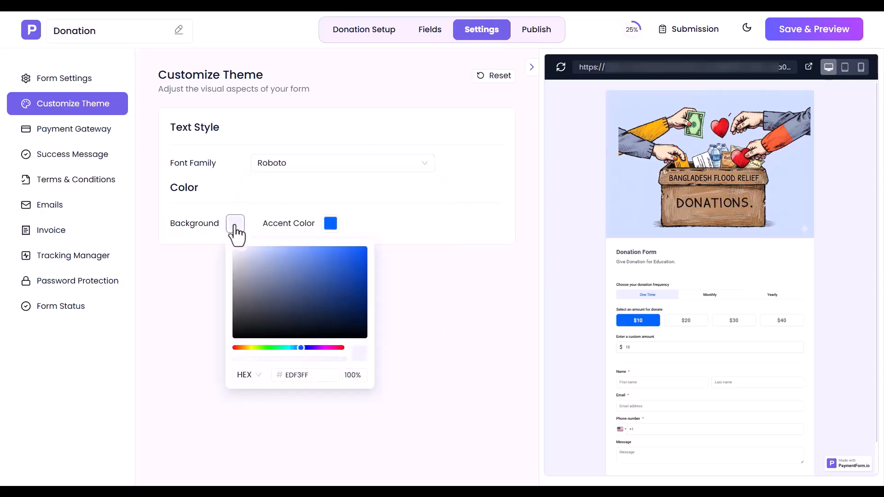
click(337, 261)
mouse_move(336, 261)
mouse_down()
mouse_move(289, 290)
mouse_move(238, 254)
mouse_up()
click(265, 225)
drag(265, 225, 315, 232)
click(331, 225)
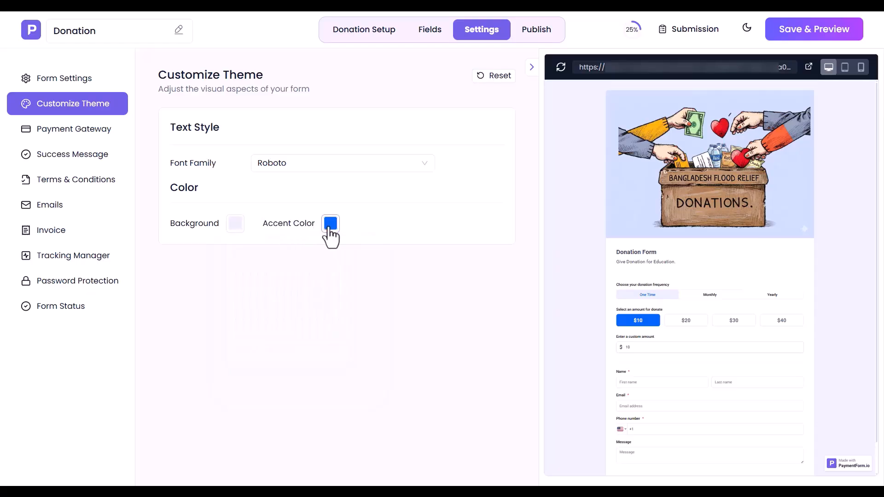
click(355, 236)
Find the form's payment gateway list empty and go to the gateway connection page
click(53, 130)
click(252, 164)
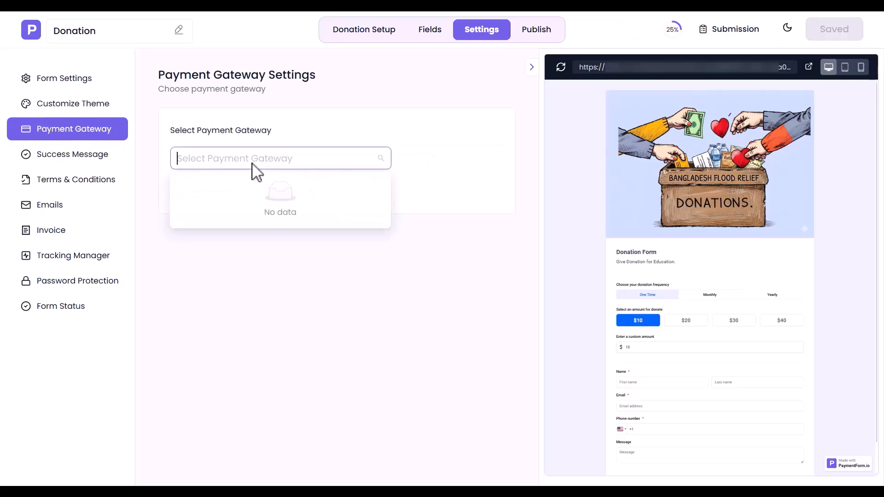
click(254, 166)
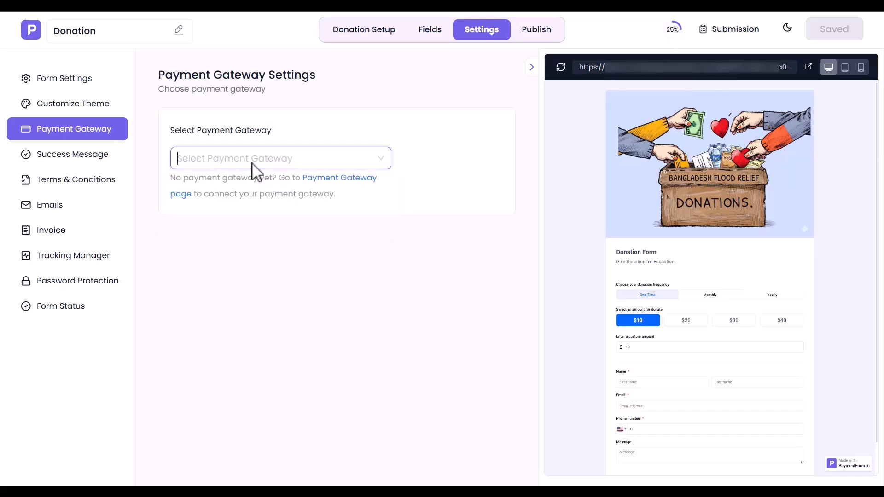
click(341, 179)
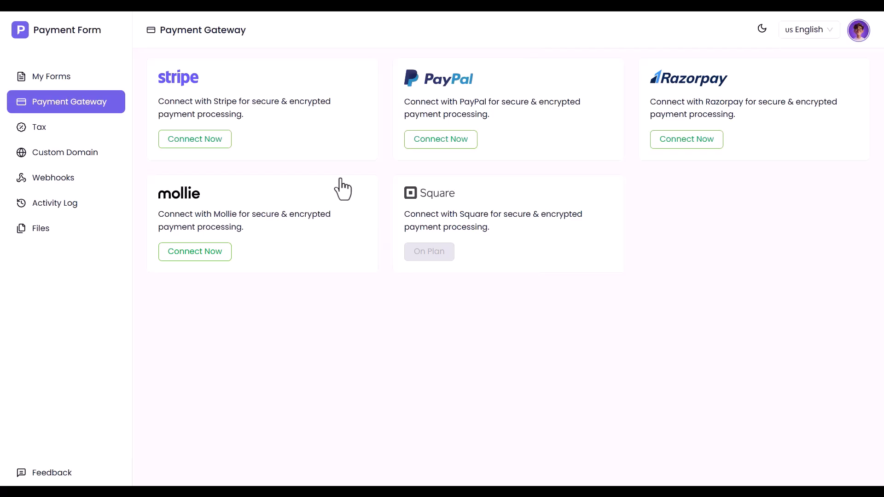
Connect a new Stripe gateway named 'Stripe Connection'
click(186, 145)
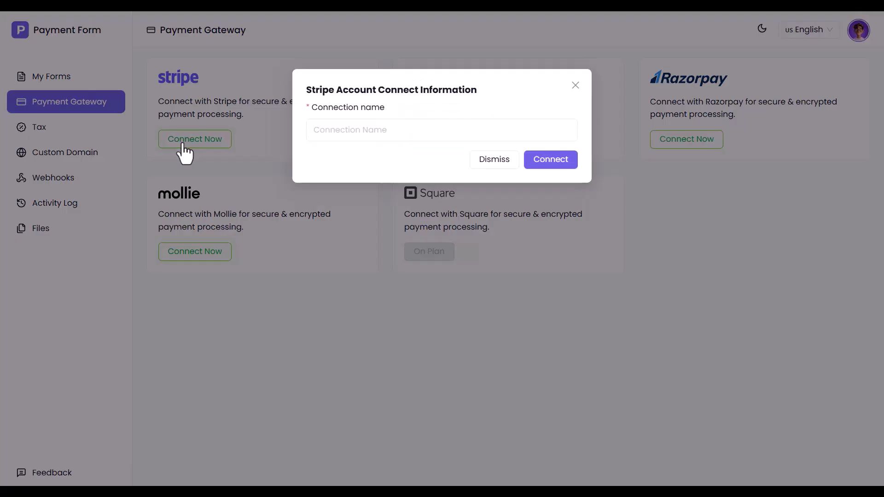
click(372, 132)
text(Stripe Connection)
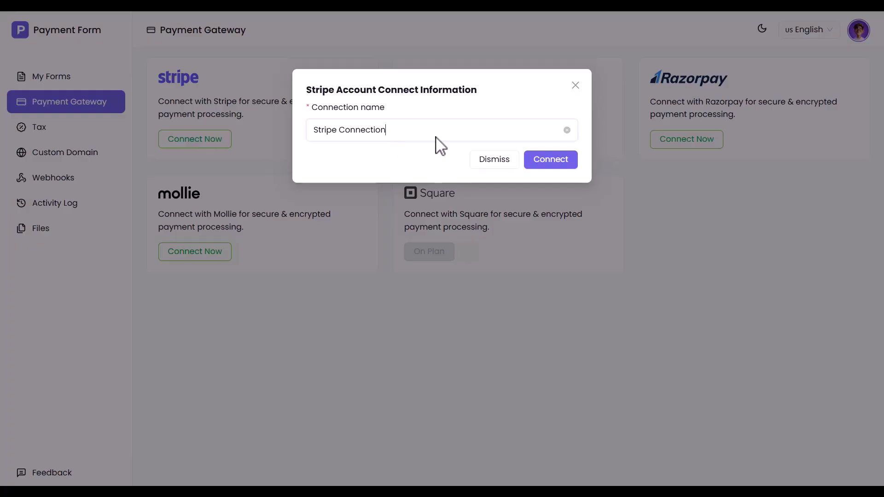
click(552, 166)
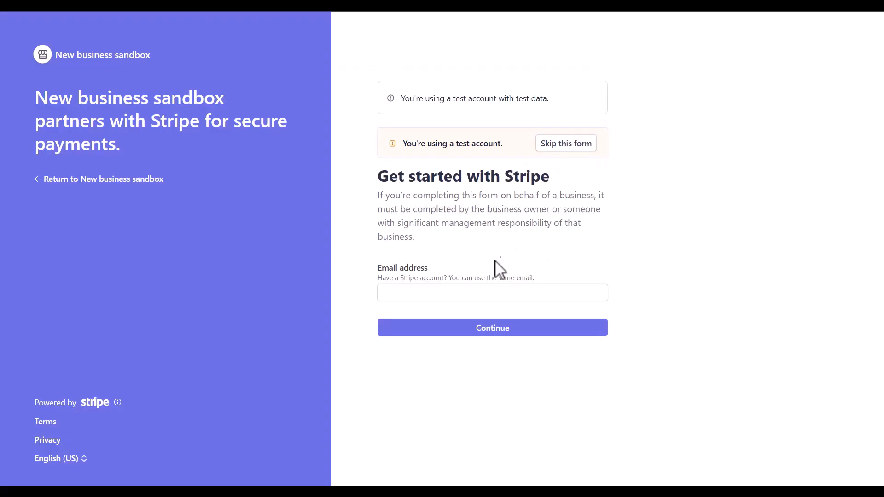
Sign in to Stripe with the account e-mail, password and verification code
click(431, 294)
click(483, 330)
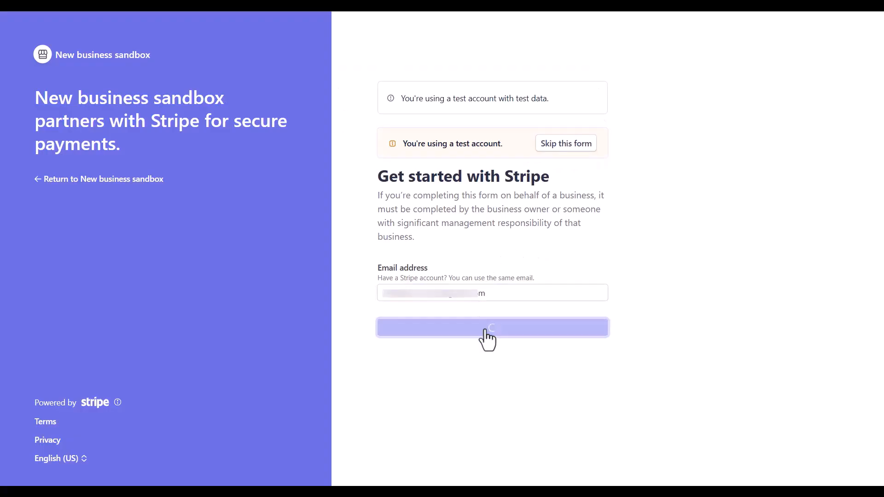
click(431, 264)
key(ctrl+v)
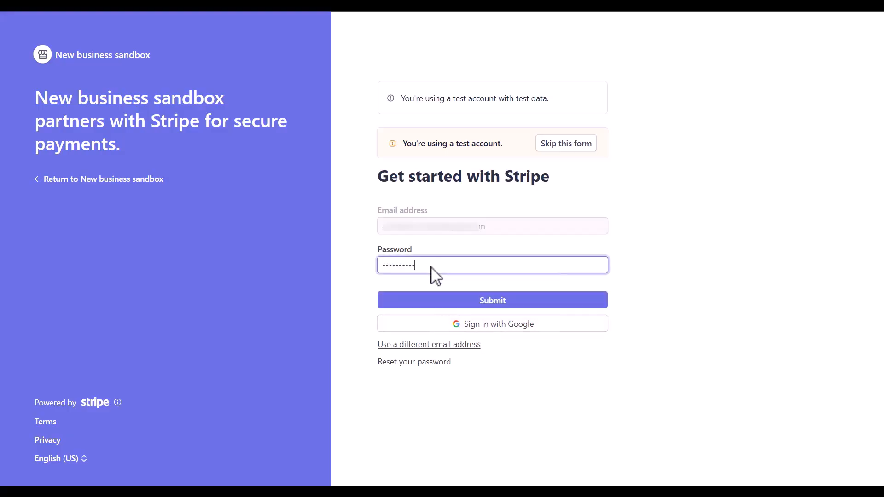
click(491, 301)
Authorize the first app.dev.paymentform.io account for PaymentForm.io
click(414, 345)
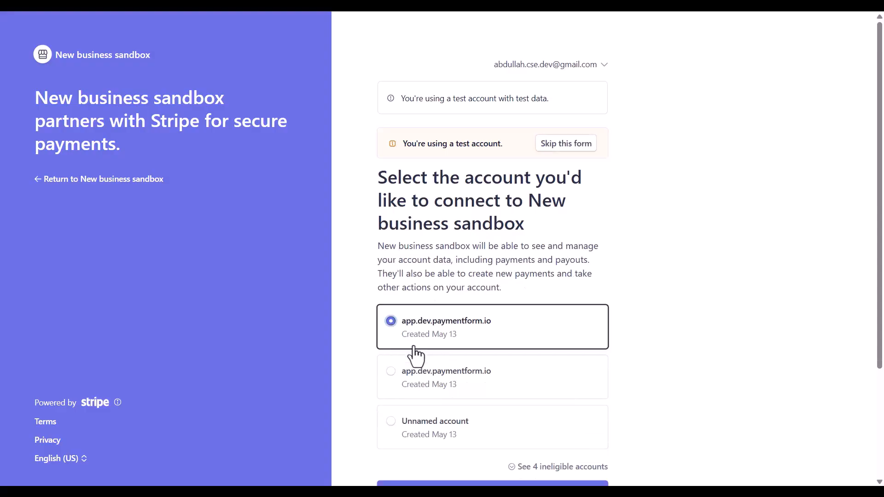
scroll(414, 355, down, 1)
click(487, 437)
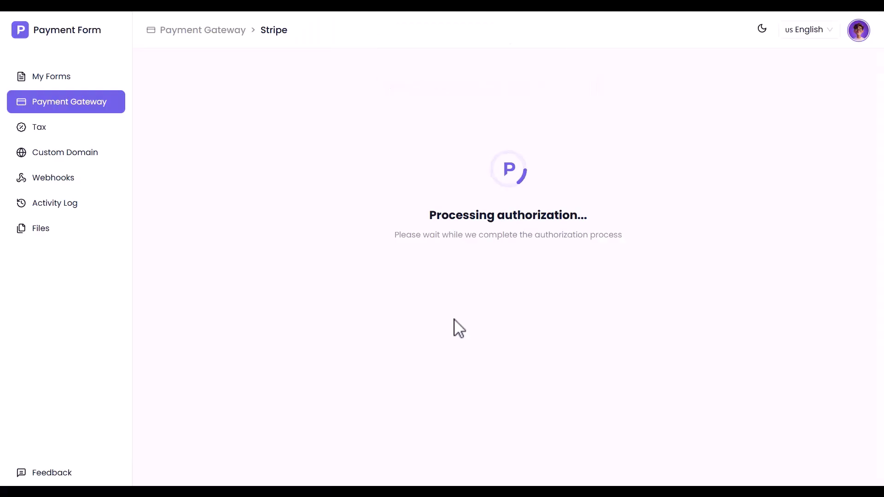
Go back to My Forms and open the Donation form for editing
click(495, 242)
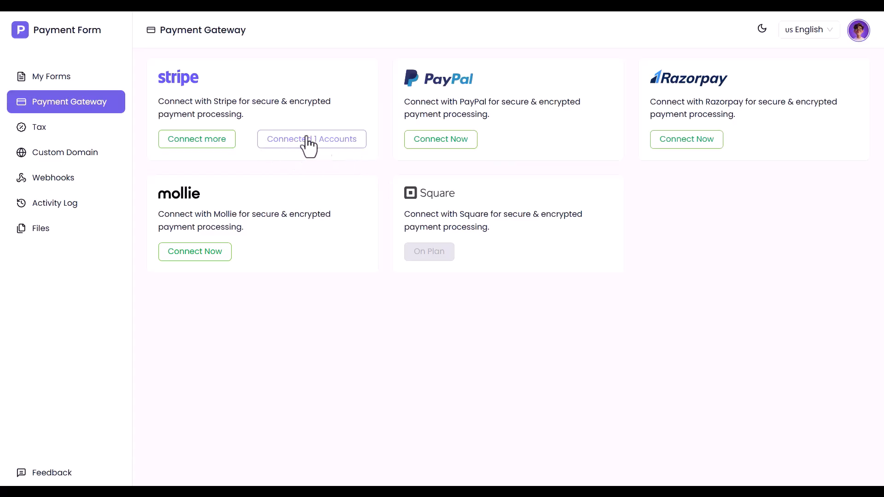
click(59, 78)
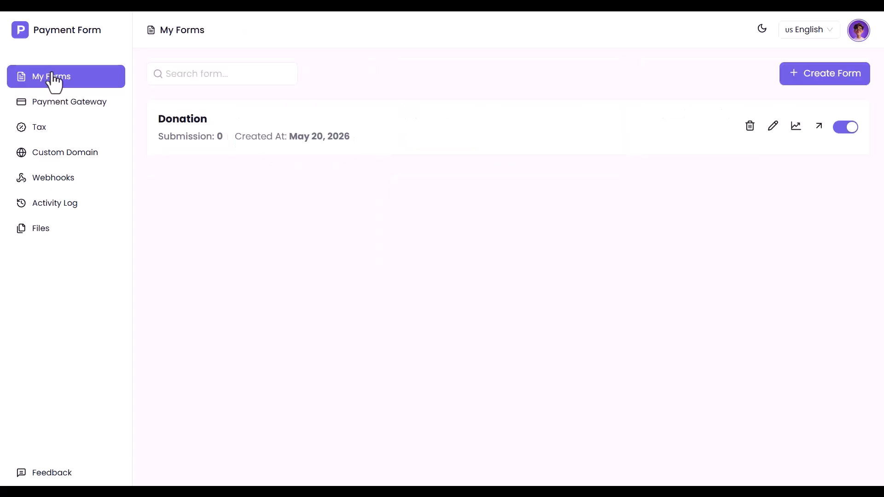
click(773, 127)
Select Stripe Connection as the Donation form's payment gateway
click(472, 31)
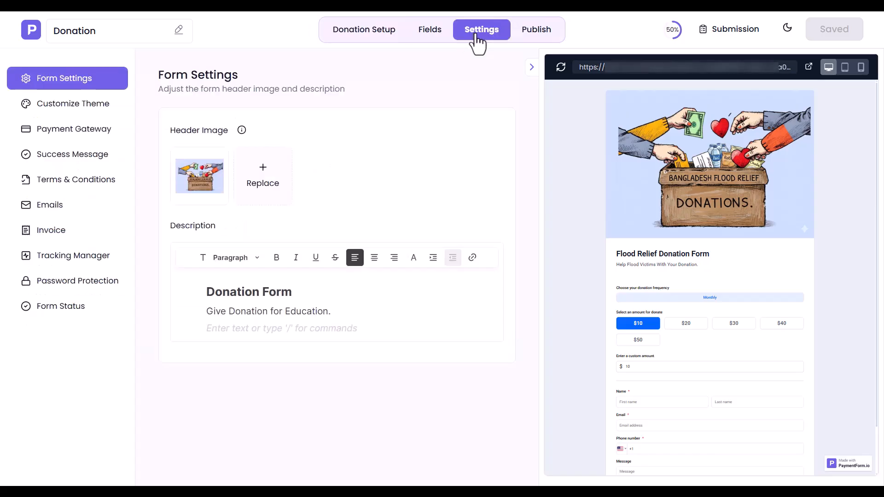
click(45, 131)
click(236, 157)
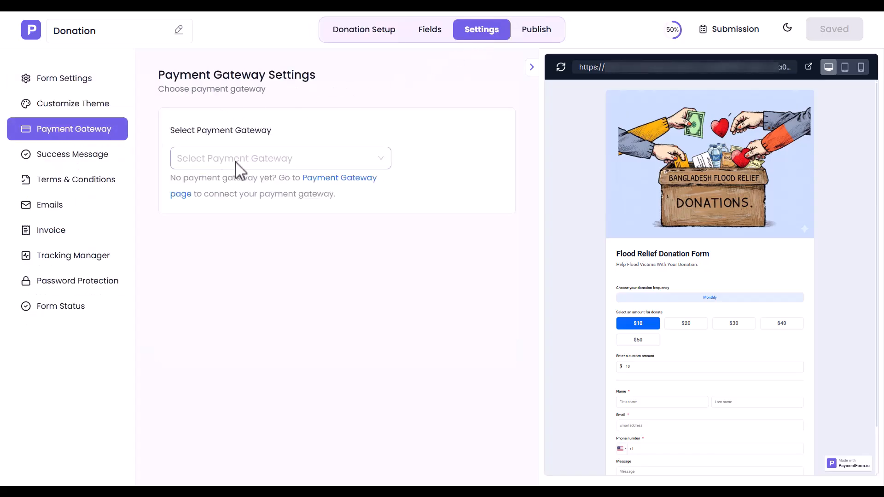
click(232, 182)
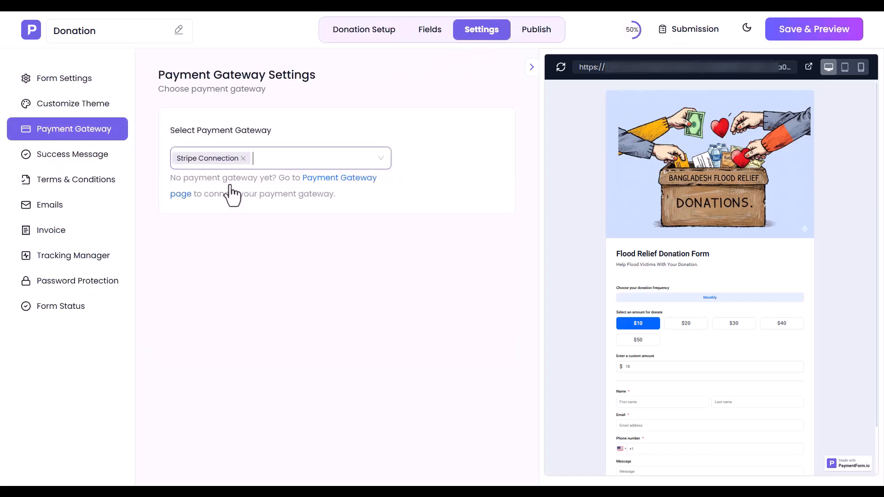
click(56, 156)
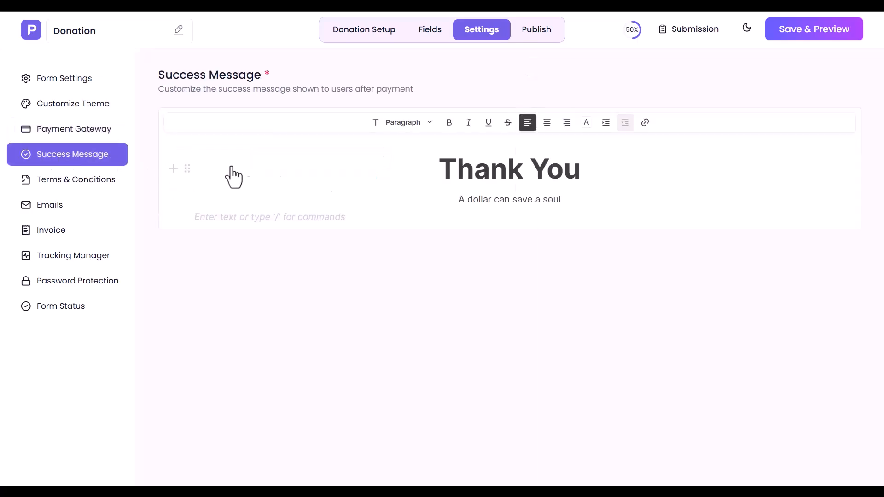
Change the success heading to 'Thank You for Your Support' and enable Terms & Conditions
click(504, 186)
text(for Your Support)
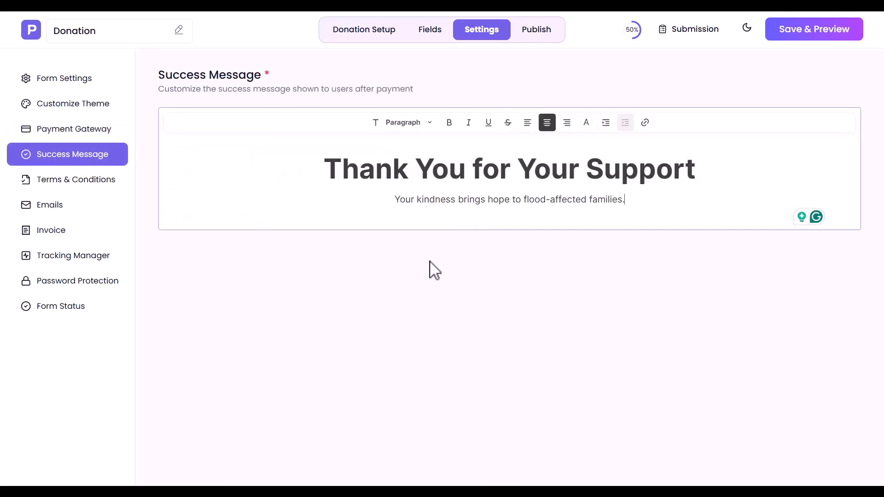
key(Return)
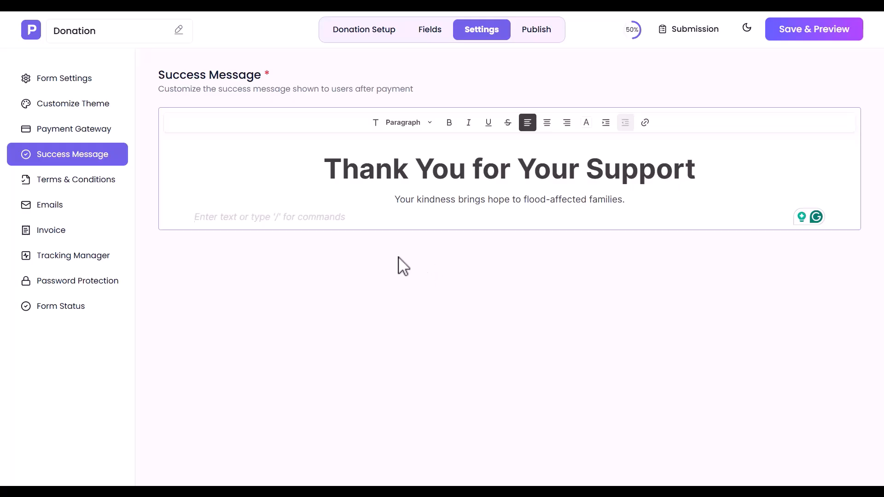
click(54, 183)
click(284, 133)
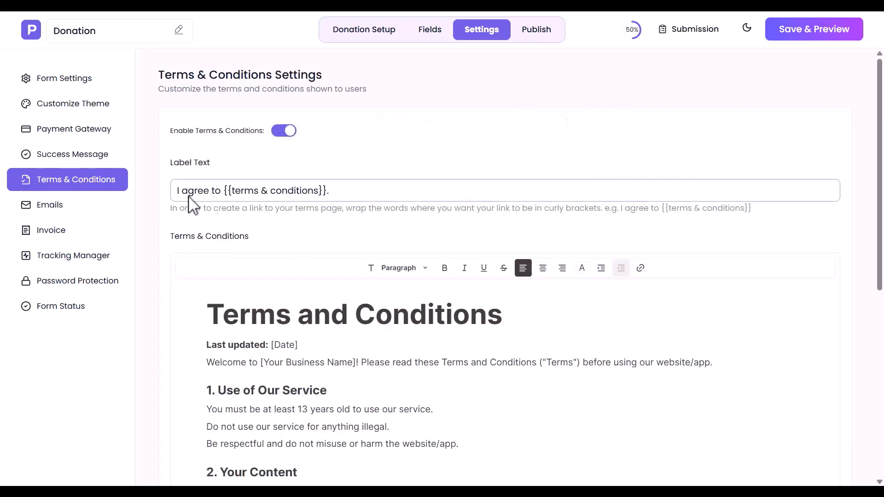
Remove the trailing period from the Terms & Conditions label text
click(334, 195)
scroll(335, 203, down, 7)
scroll(335, 202, up, 7)
key(BackSpace)
Review the notification and autoresponder emails, leaving both enabled
click(49, 206)
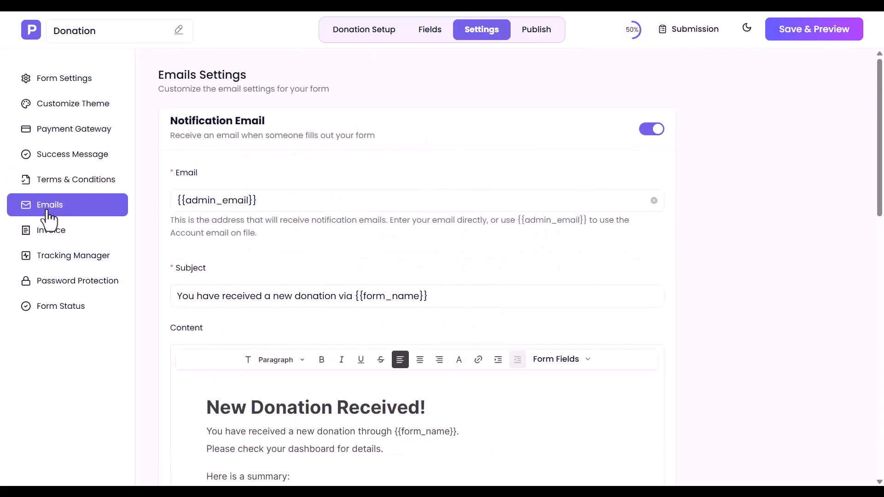
drag(171, 121, 273, 120)
click(280, 121)
click(658, 130)
click(658, 129)
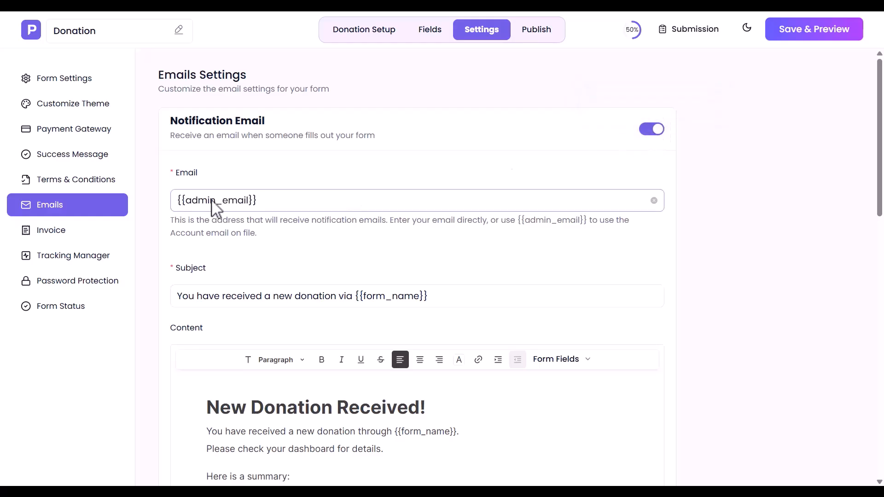
scroll(280, 301, down, 5)
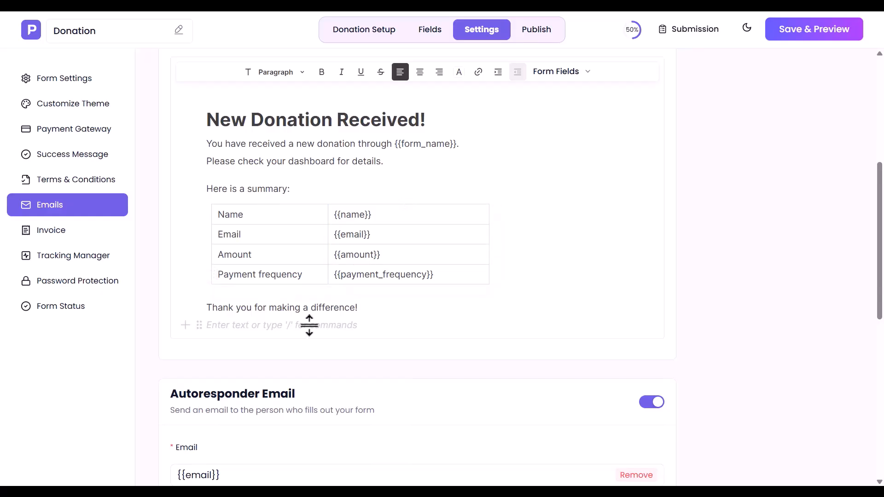
scroll(310, 329, down, 4)
click(649, 118)
click(649, 118)
triple_click(239, 186)
click(238, 187)
click(288, 269)
scroll(293, 276, down, 3)
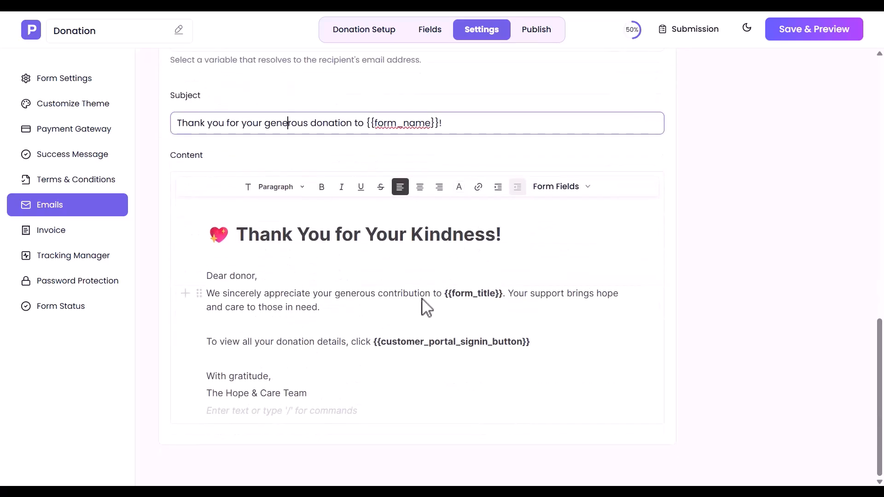
click(54, 234)
Upload Donation Box.png as the invoice logo
scroll(268, 256, up, 3)
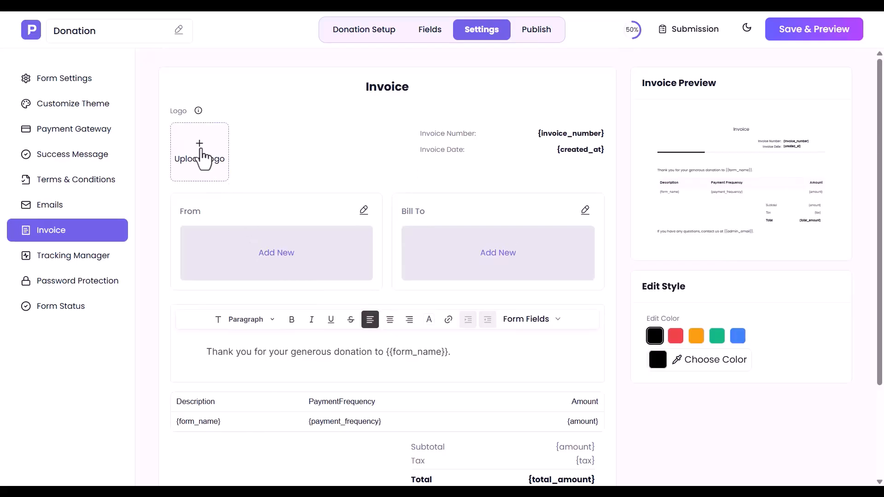
click(201, 156)
click(138, 69)
click(485, 322)
Enter the sender's name, e-mail and mobile number in the invoice From details
click(275, 260)
click(395, 130)
text(Naim)
click(349, 179)
text(n...m)
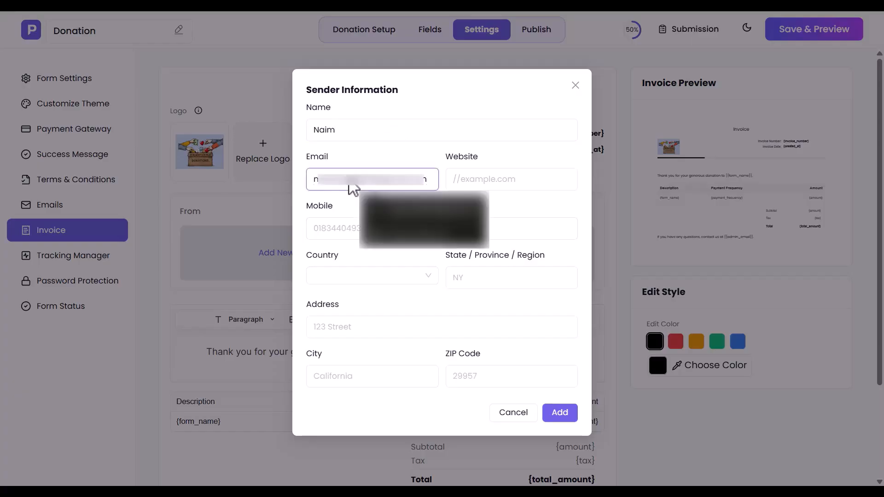
click(332, 228)
text(0...5)
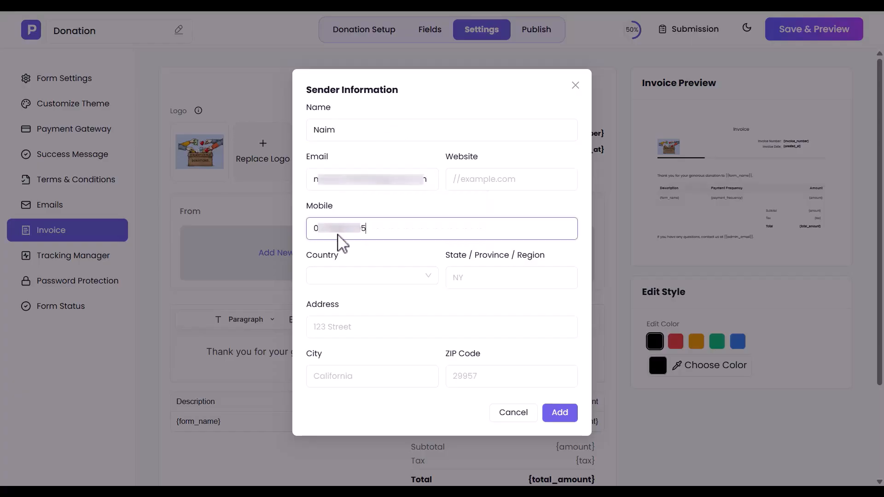
Set the sender's country to Bangladesh, add street address, city, state and ZIP, and save
click(372, 276)
text(Bangladesh)
click(365, 297)
click(347, 327)
click(370, 379)
text(Rajshahi)
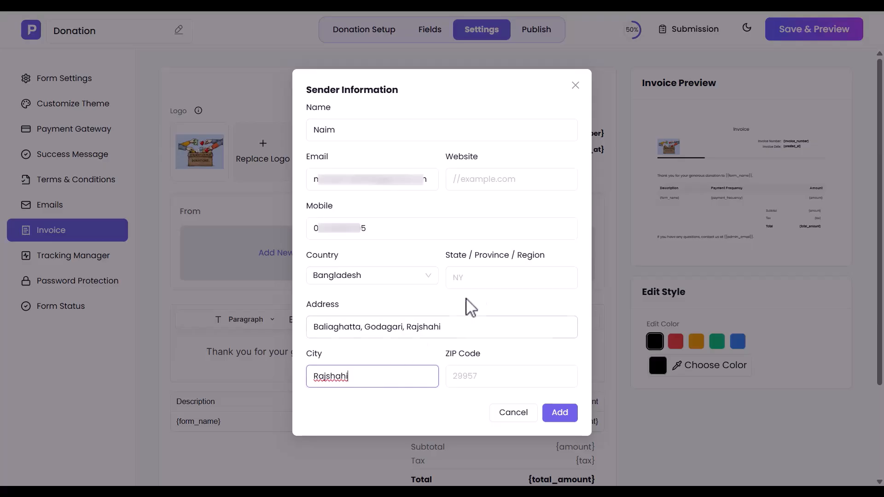
click(487, 283)
text(Rajshahi)
click(495, 383)
text(6300)
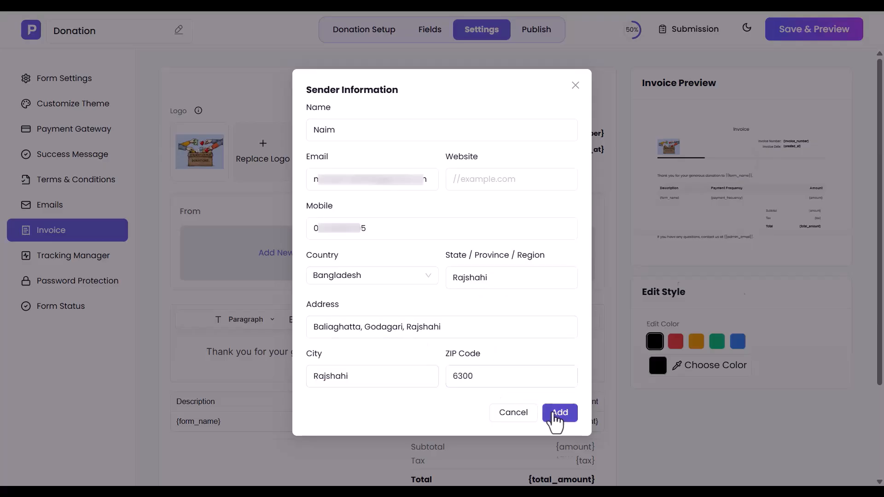
click(556, 414)
Fill Bill To with the {{name}}, {{email}} and {{phone_number}} variables and save
click(506, 261)
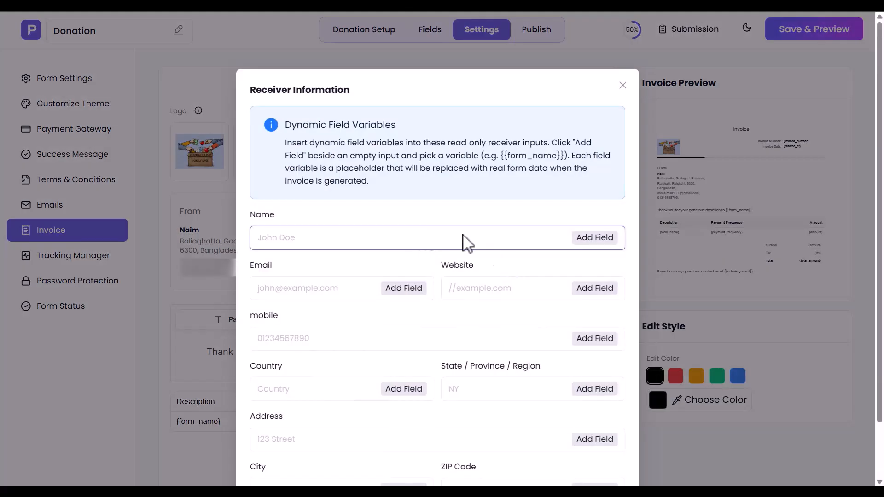
click(594, 238)
click(496, 167)
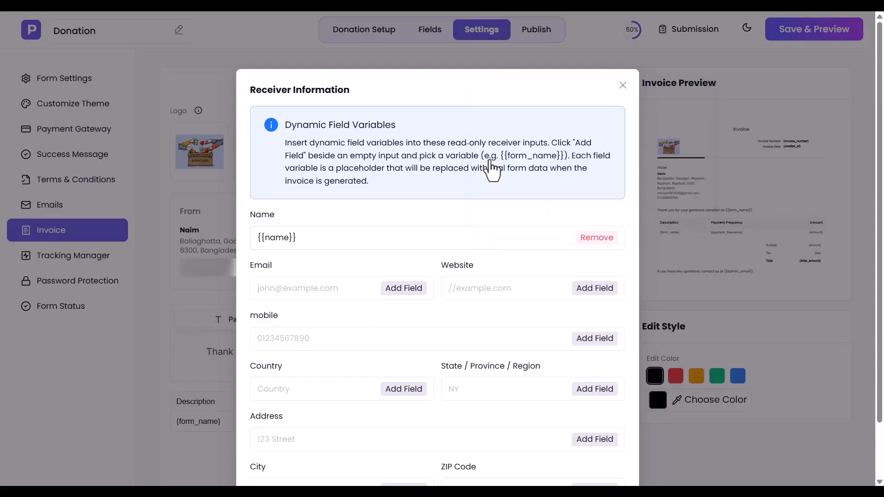
click(387, 288)
click(346, 217)
scroll(350, 223, down, 2)
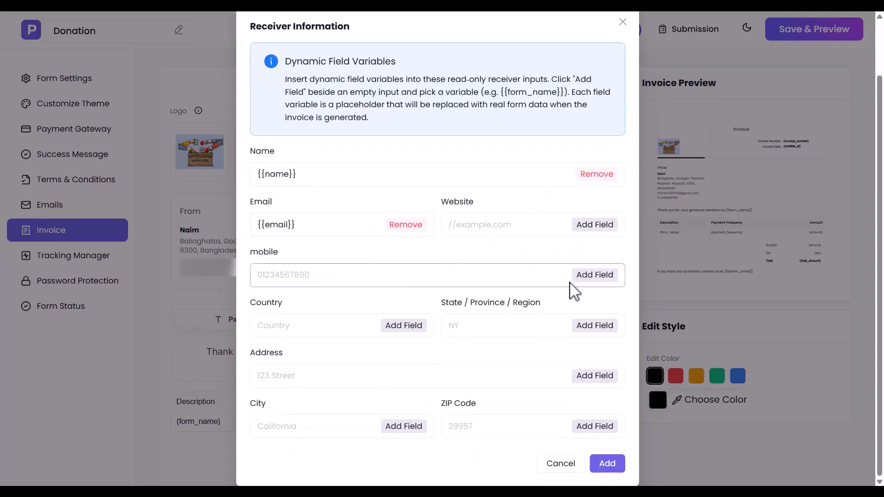
click(593, 275)
click(601, 205)
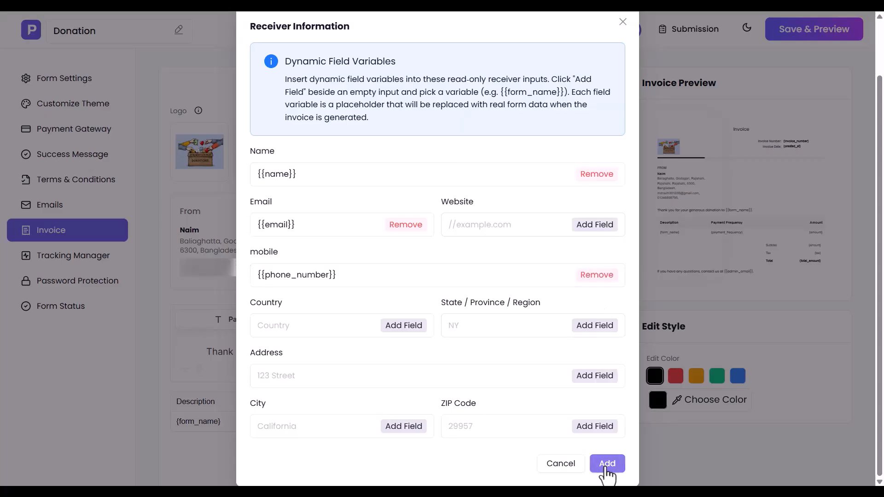
click(606, 464)
In Tracking Manager, toggle Meta Pixel and Google Analytics on and back off, leaving both disabled
click(71, 257)
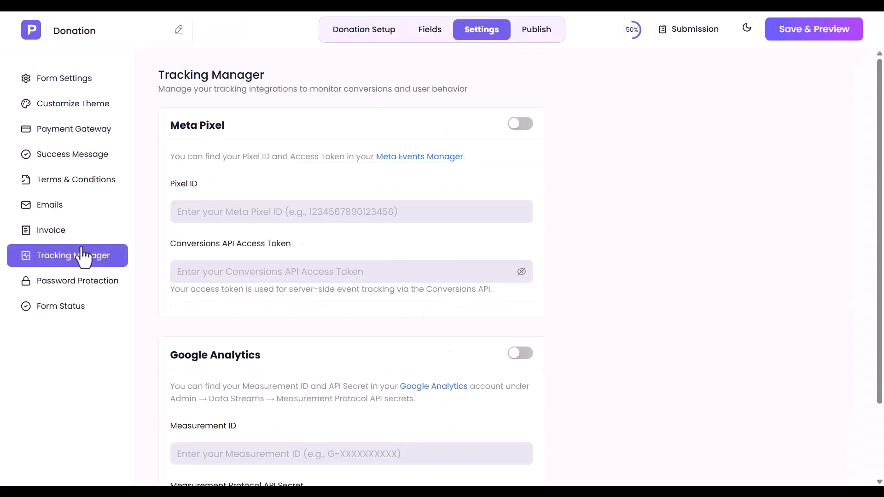
click(520, 123)
click(520, 123)
click(522, 354)
click(522, 353)
scroll(361, 400, down, 2)
scroll(361, 400, up, 2)
Try enabling password protection and its password field, then set Enable Password Protection back to No
click(60, 282)
click(293, 129)
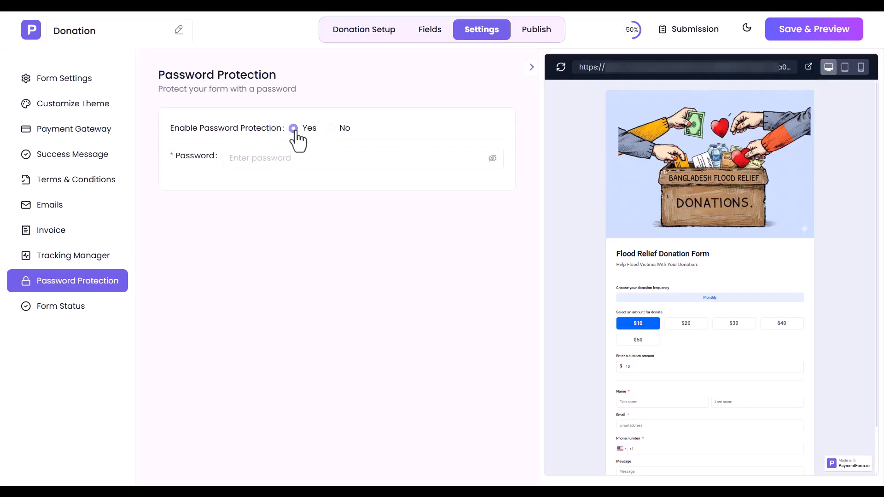
click(253, 162)
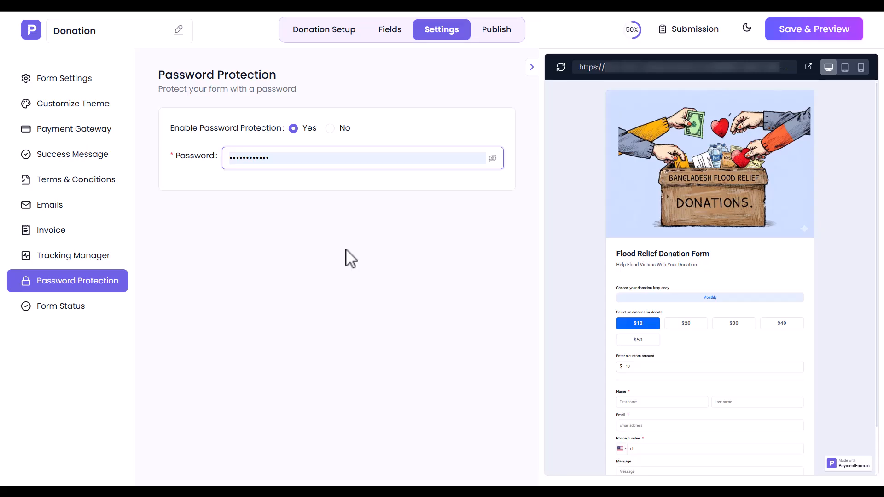
click(331, 129)
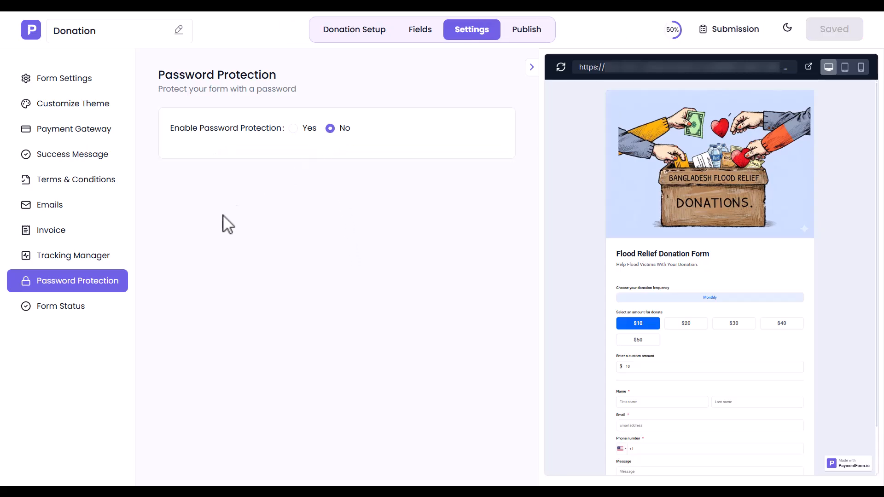
Change the Form Status to 'Expires on specific date'
click(48, 311)
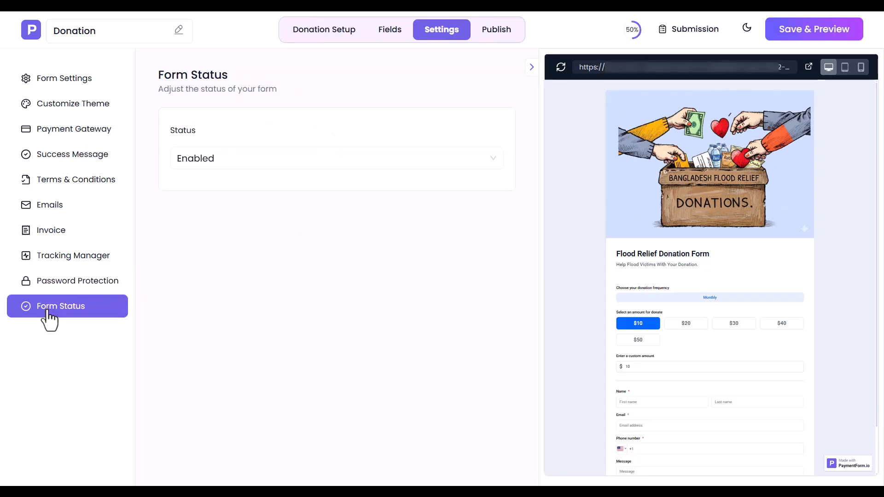
click(208, 162)
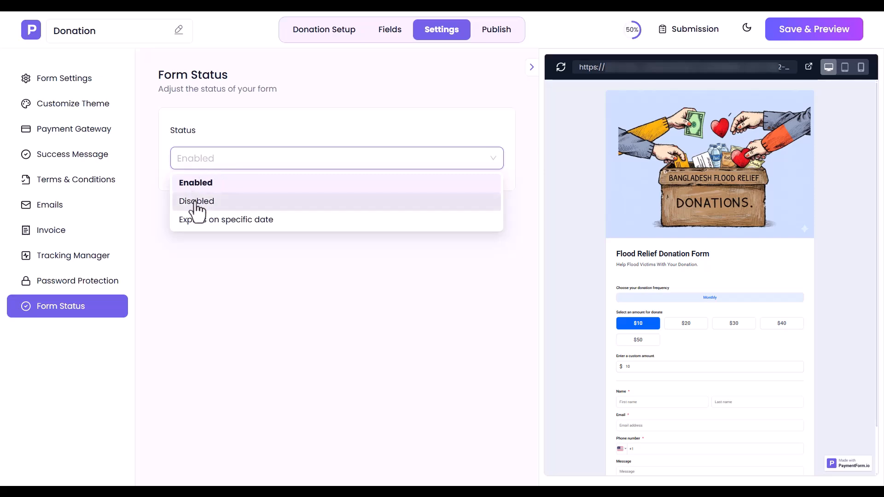
click(216, 220)
click(214, 219)
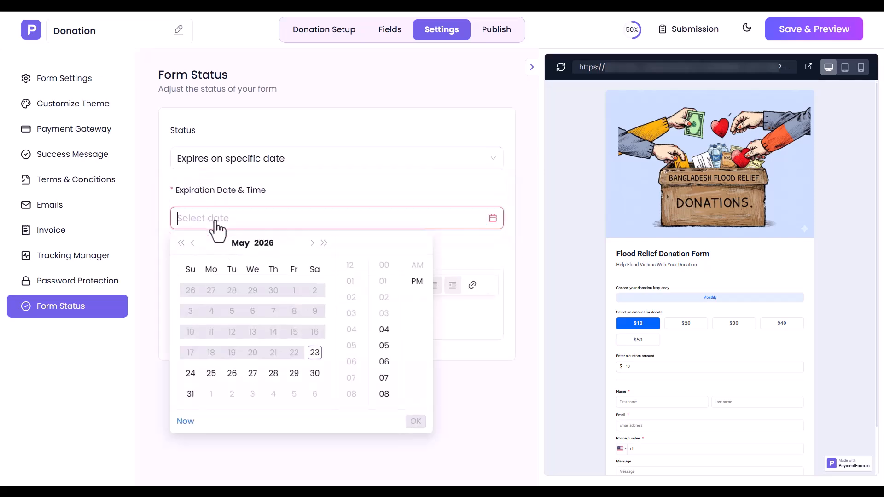
Set the expiry to 2026-05-24 at 8:30 PM, save the form and go to Publish
click(189, 372)
click(351, 393)
scroll(386, 364, down, 1)
scroll(389, 389, down, 3)
click(387, 403)
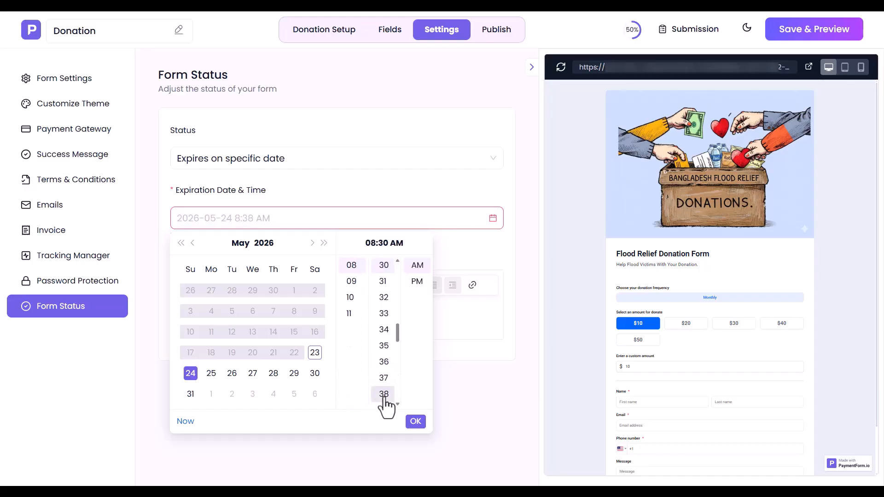
click(417, 281)
click(414, 422)
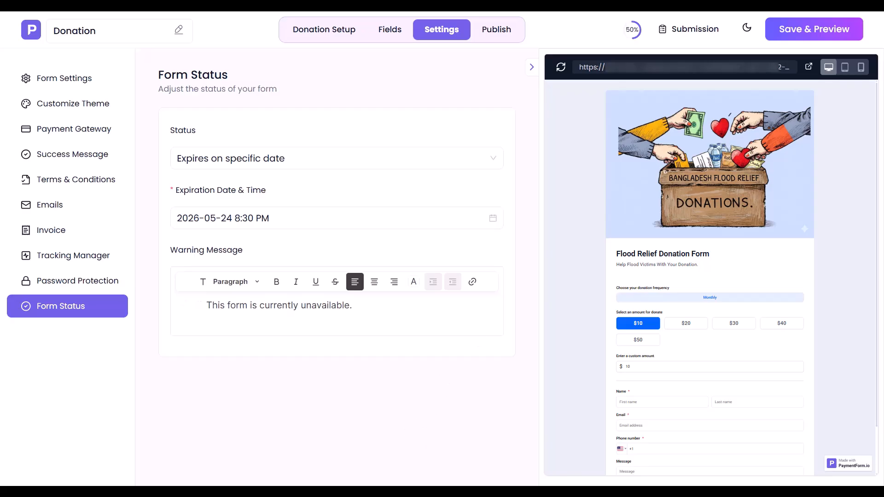
click(807, 34)
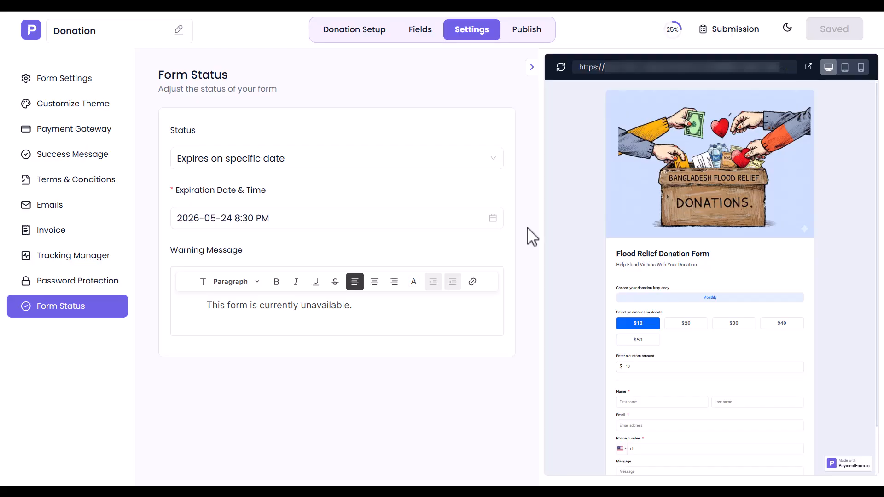
click(533, 33)
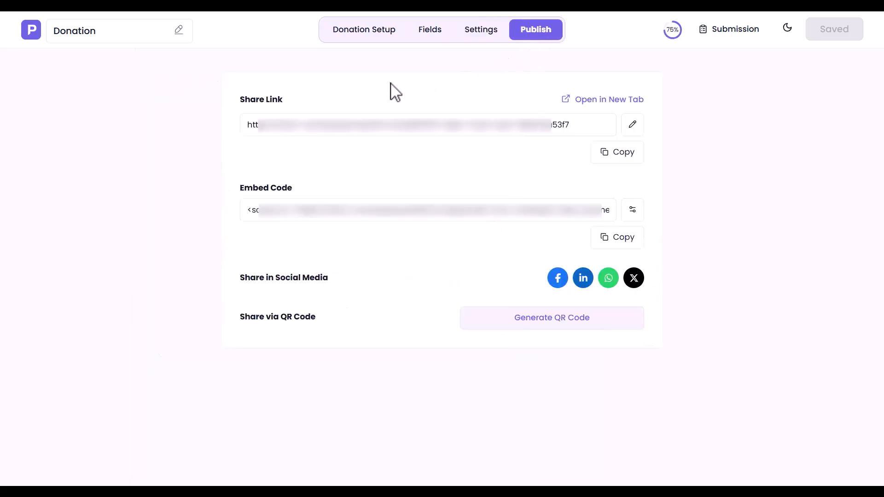
Select the Share Link URL and the full Embed Code to review them
drag(238, 94, 279, 97)
click(285, 98)
triple_click(328, 130)
drag(244, 191, 294, 190)
click(339, 216)
triple_click(343, 220)
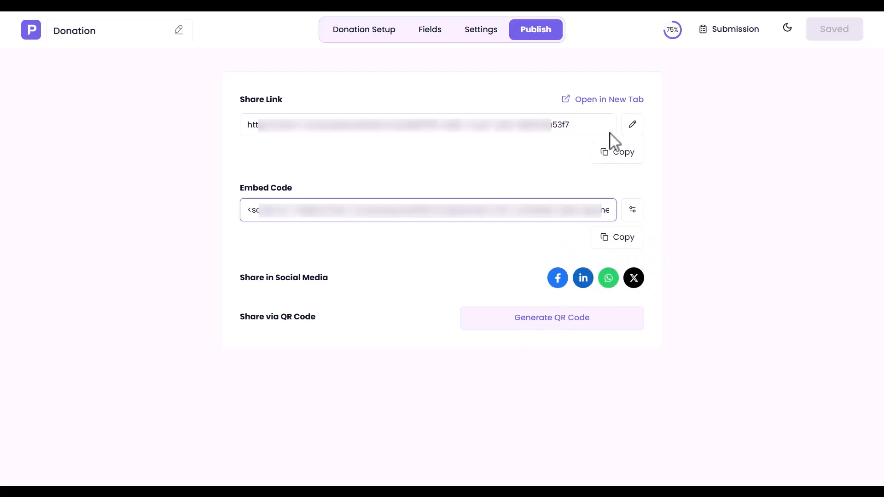
Open the published form in a new tab and choose the $20 donation amount
click(614, 100)
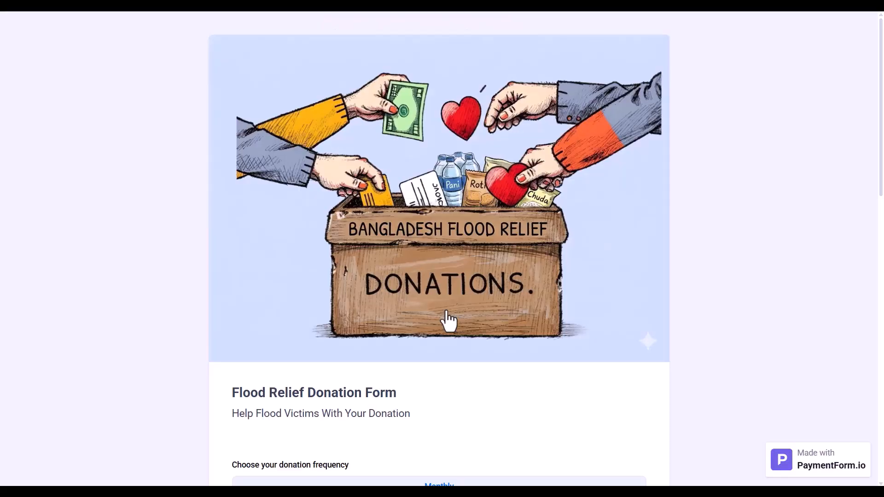
scroll(448, 320, down, 15)
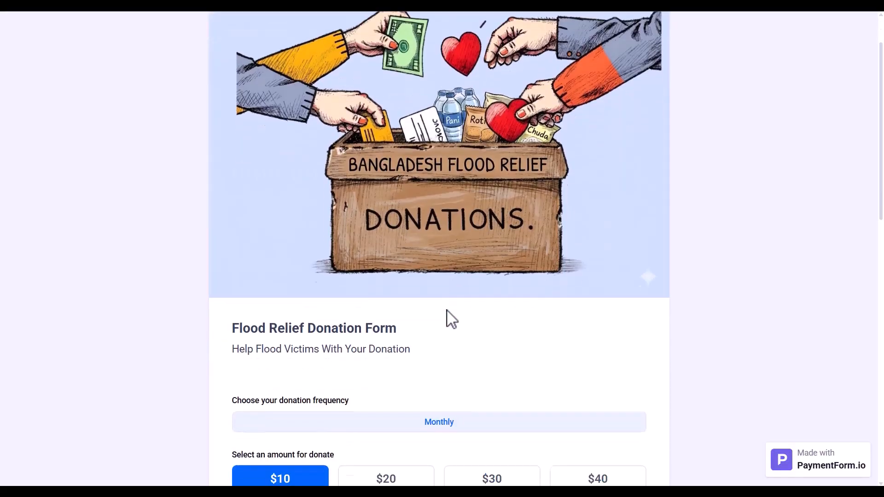
scroll(447, 311, up, 10)
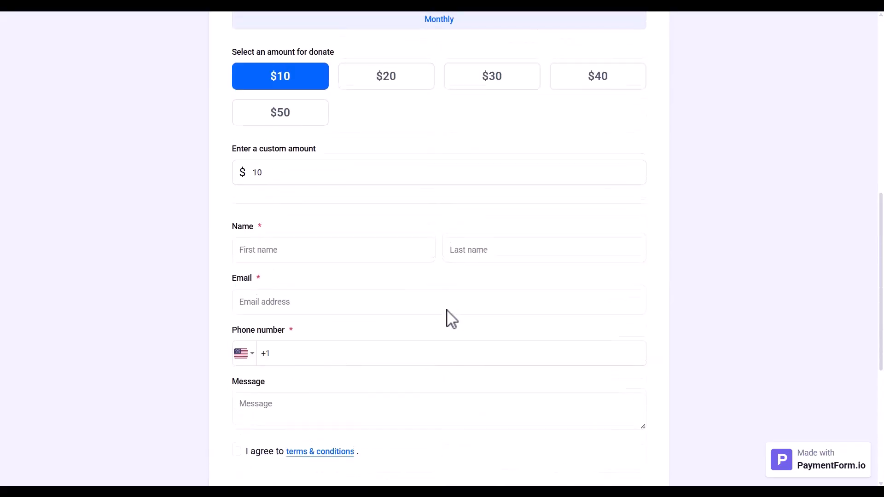
scroll(446, 312, down, 4)
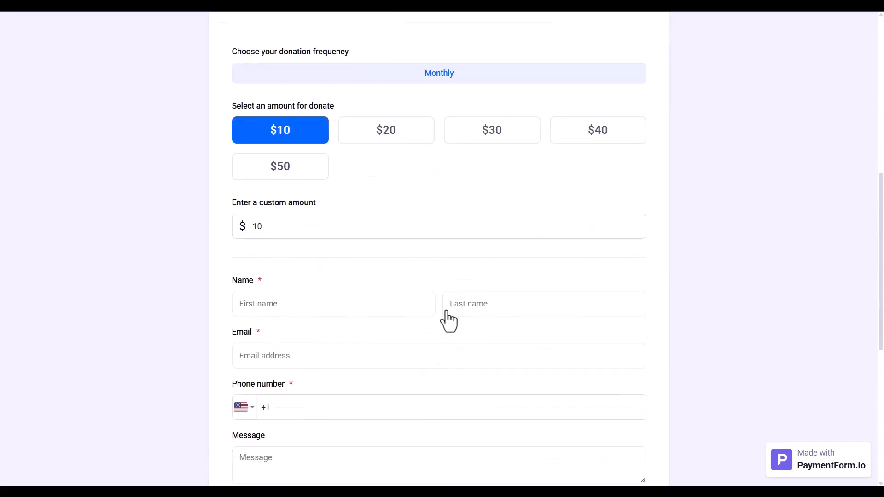
click(381, 137)
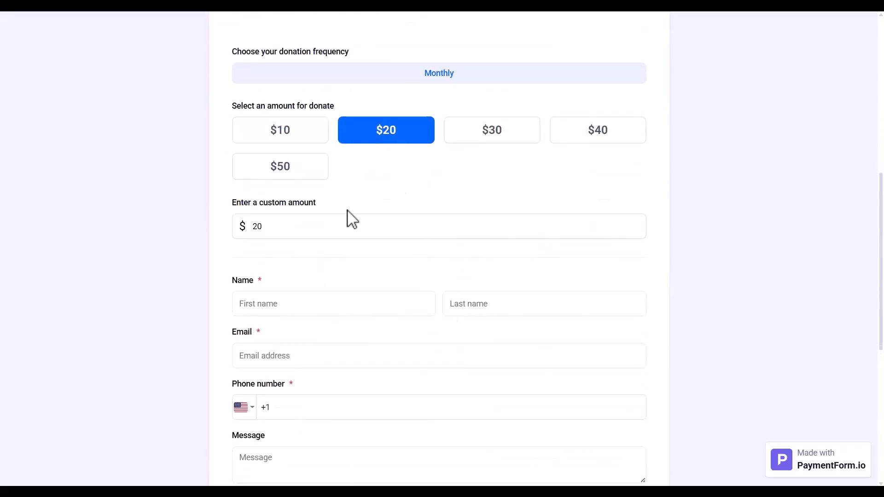
Enter the donor's first and last name, email, and a Bangladesh phone number
click(291, 314)
text(Md)
click(453, 309)
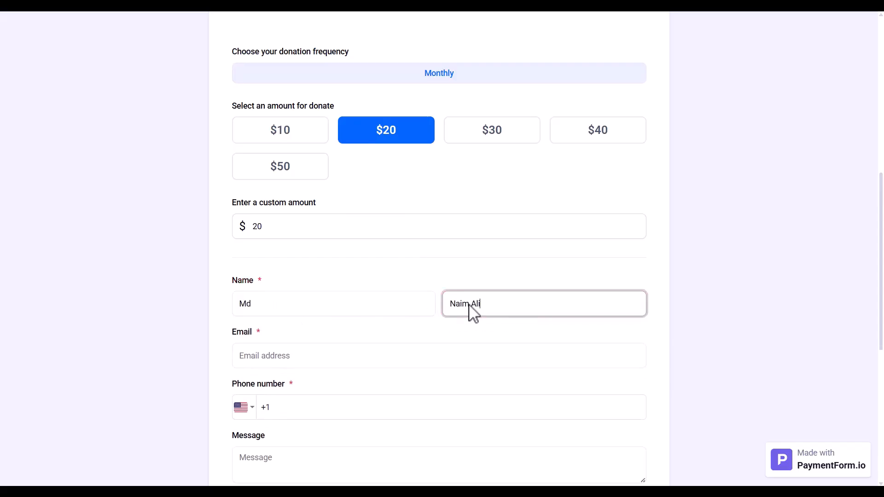
click(317, 365)
text(m...m)
scroll(317, 365, down, 5)
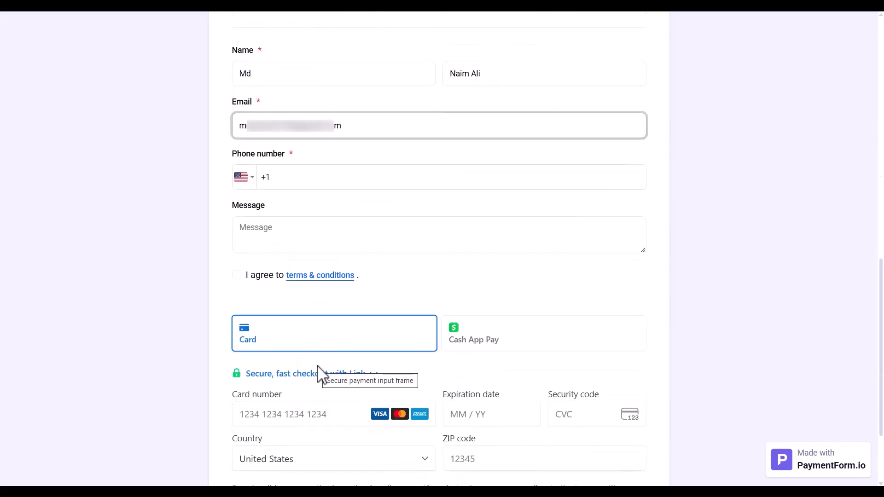
click(247, 179)
scroll(386, 239, up, 15)
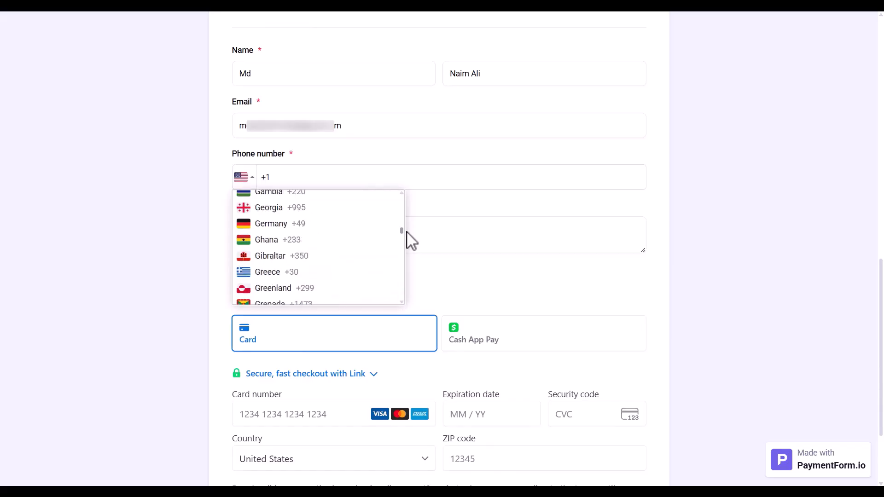
click(265, 295)
text(...5)
click(298, 243)
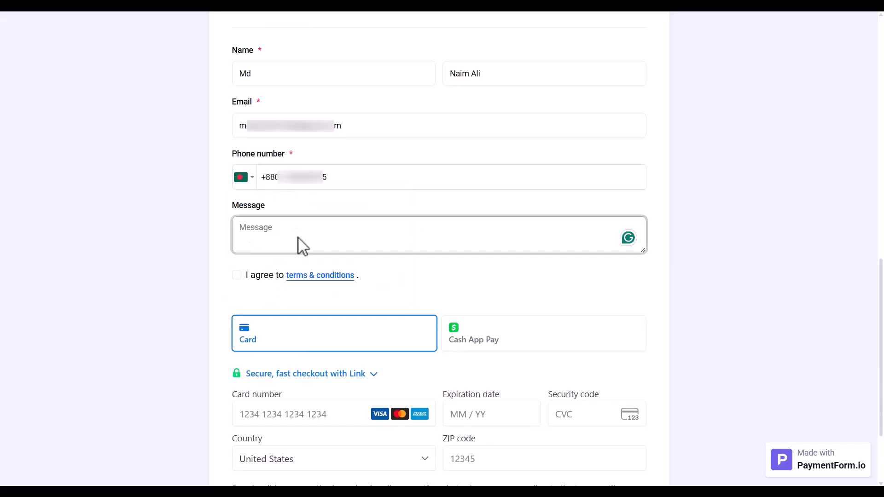
text(This donation is for the flood victims.)
click(237, 275)
scroll(240, 278, down, 3)
click(243, 276)
text(4242)
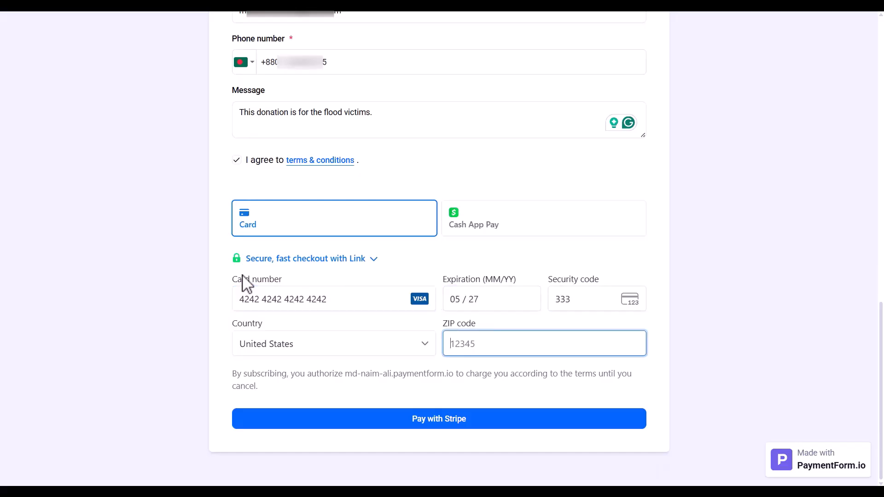
text(424242424242052733310001)
Fill the optional Link email and the donor's Bangladesh mobile number
scroll(242, 276, down, 3)
key(Tab)
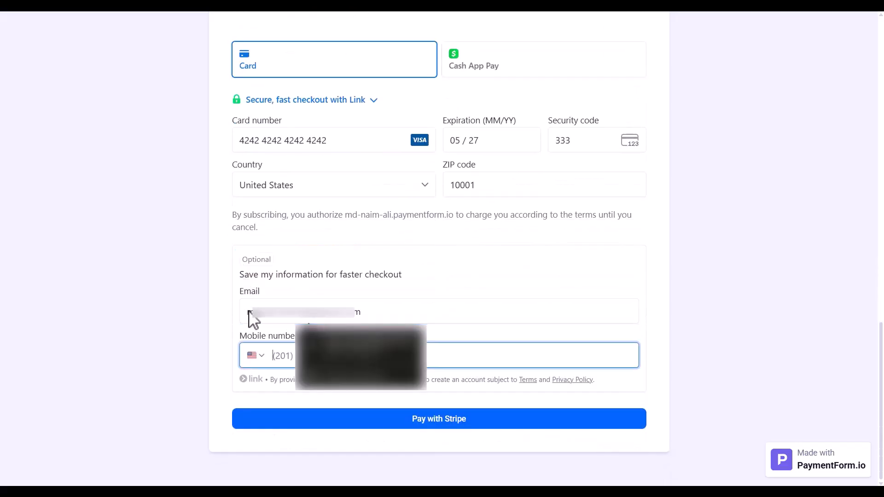
click(261, 358)
click(262, 357)
scroll(405, 339, up, 15)
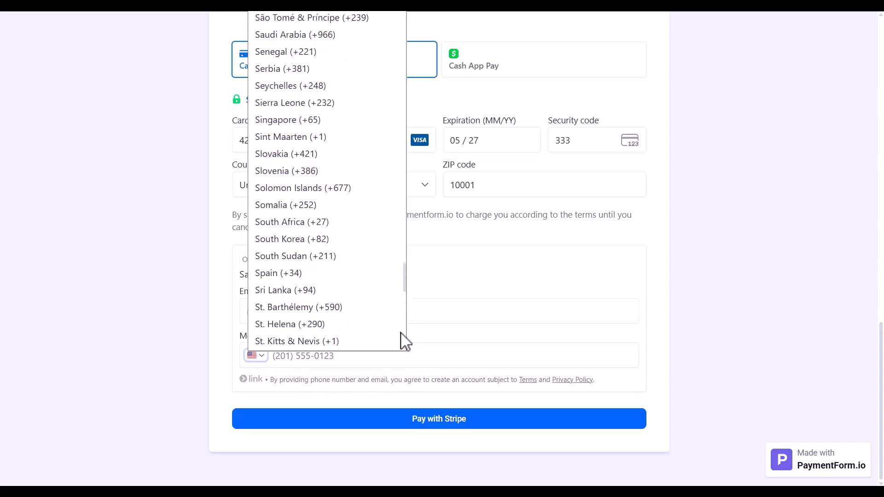
scroll(402, 340, up, 10)
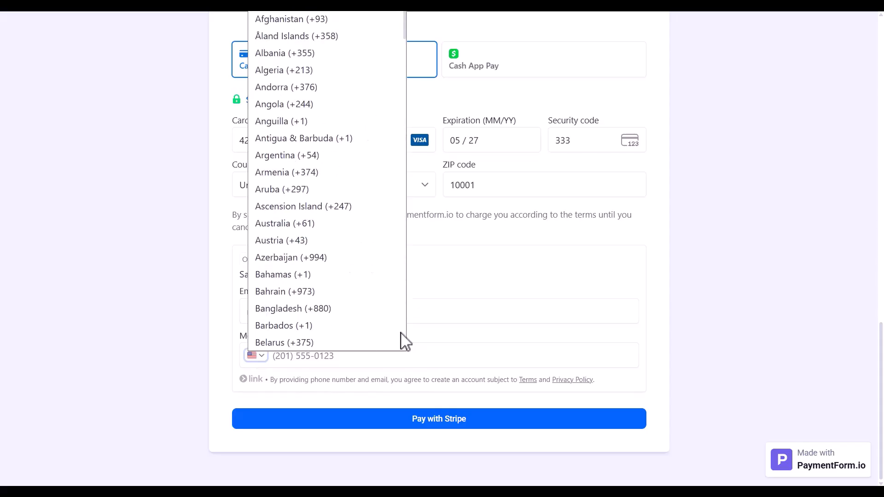
click(299, 309)
click(330, 355)
key(ctrl+v)
Paste the donor's full name and pay the donation with Stripe
click(286, 402)
click(421, 461)
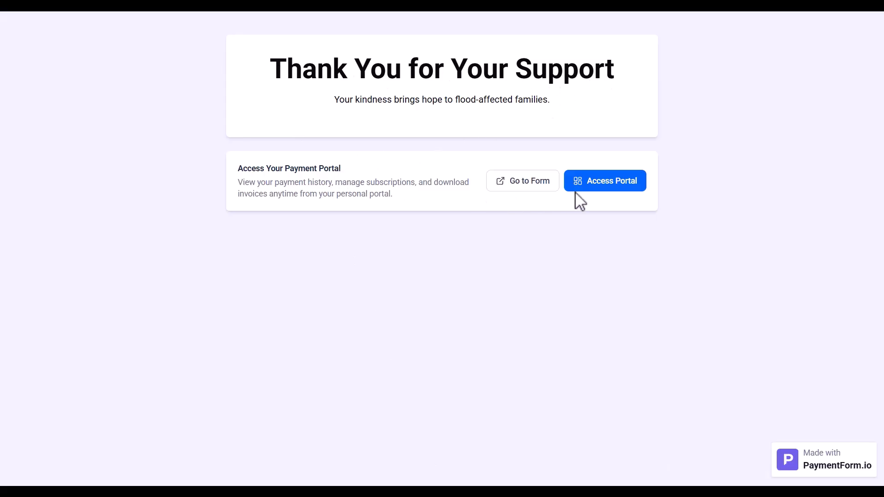
Open the customer portal and request a sign-in link using the autofilled donor email
click(603, 184)
click(523, 256)
click(455, 296)
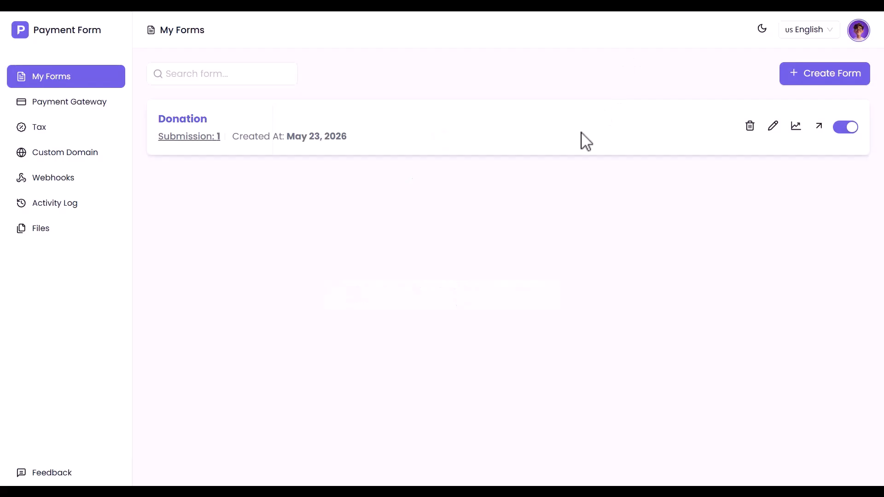
Review the Donation form's submission, its transactions and the $20 payment invoice
click(169, 136)
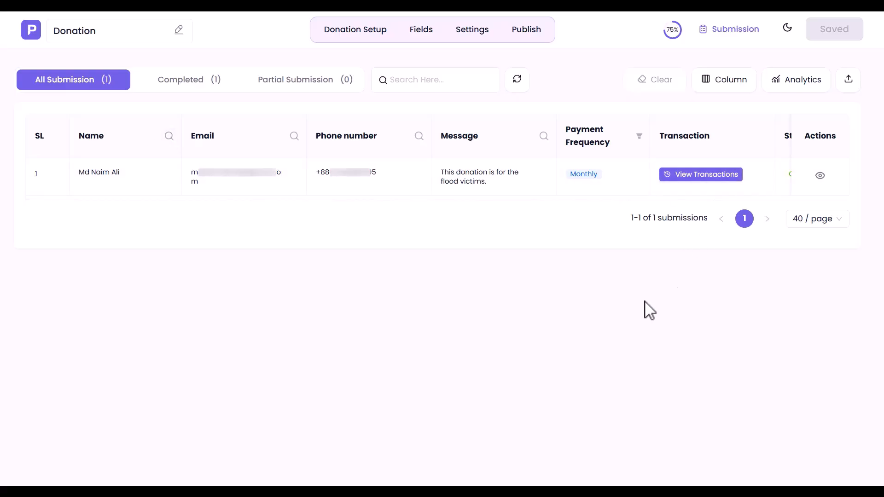
click(694, 175)
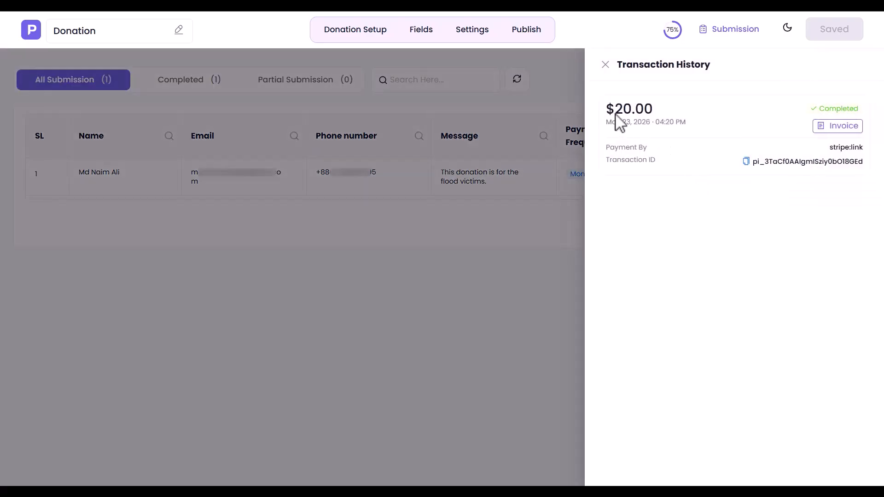
click(834, 128)
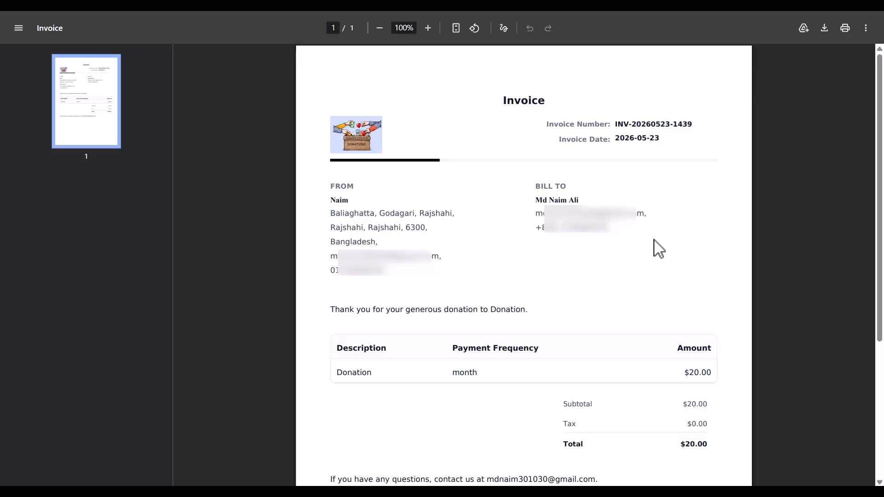
Check the donation notification email, sign in to the customer portal from email, and open the Donation subscription
click(351, 6)
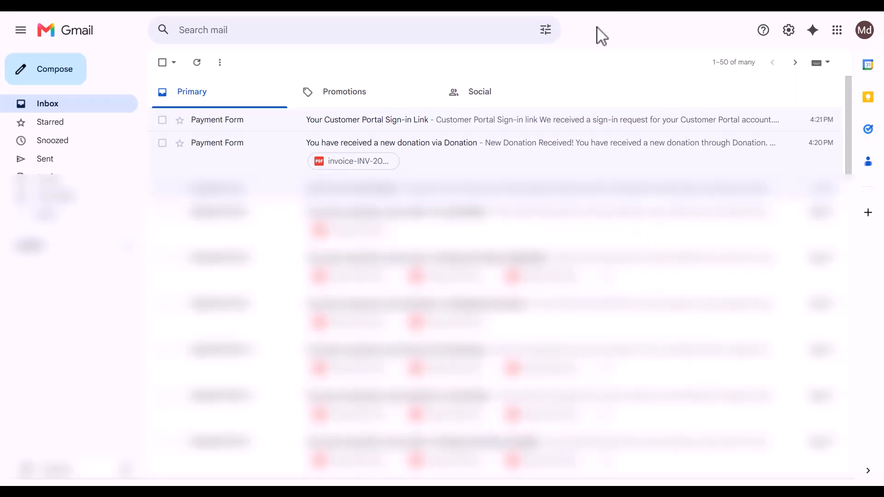
click(197, 158)
scroll(197, 158, down, 3)
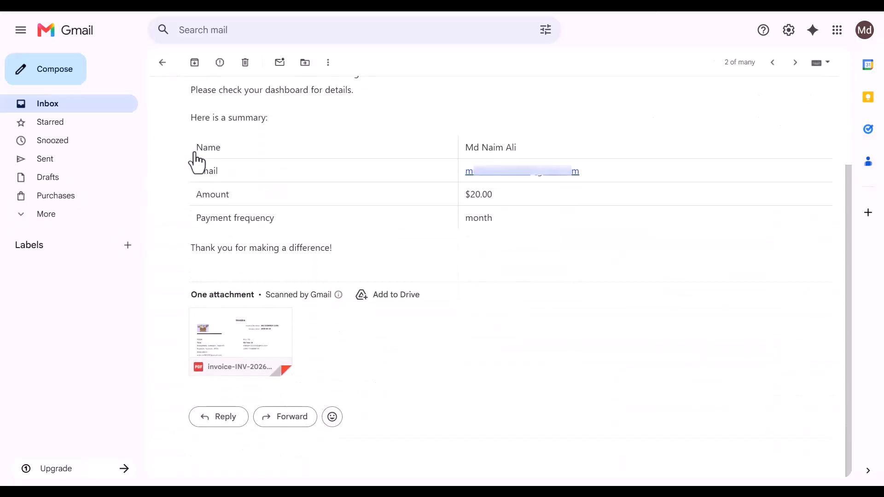
mouse_move(258, 341)
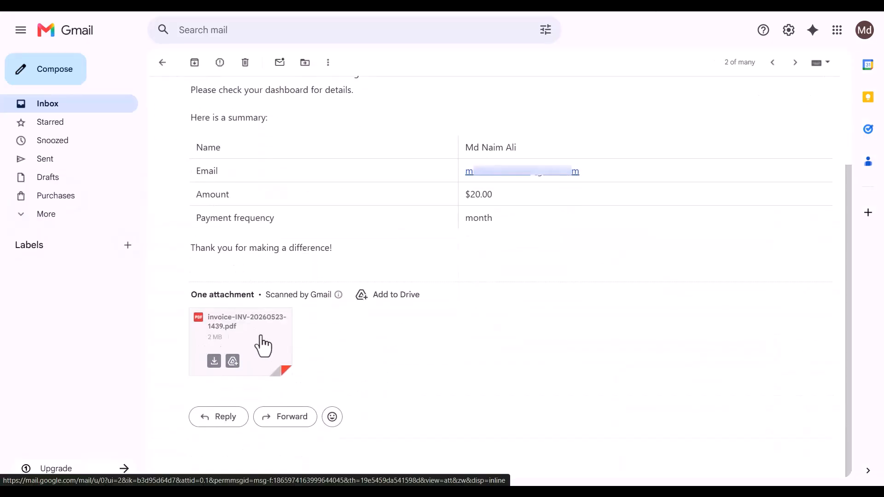
click(163, 63)
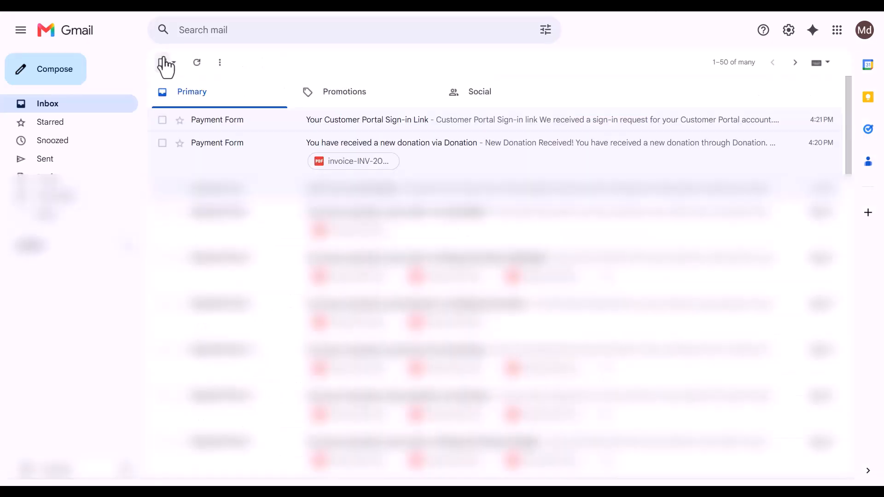
click(219, 120)
click(425, 342)
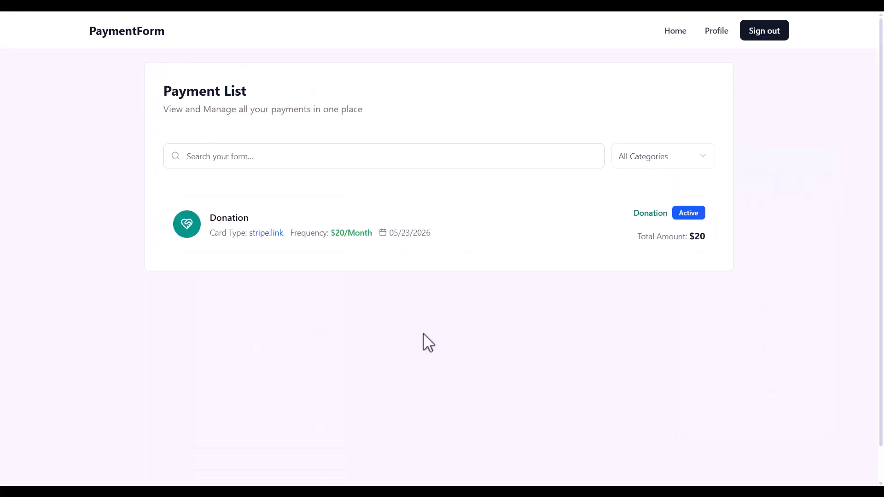
click(220, 228)
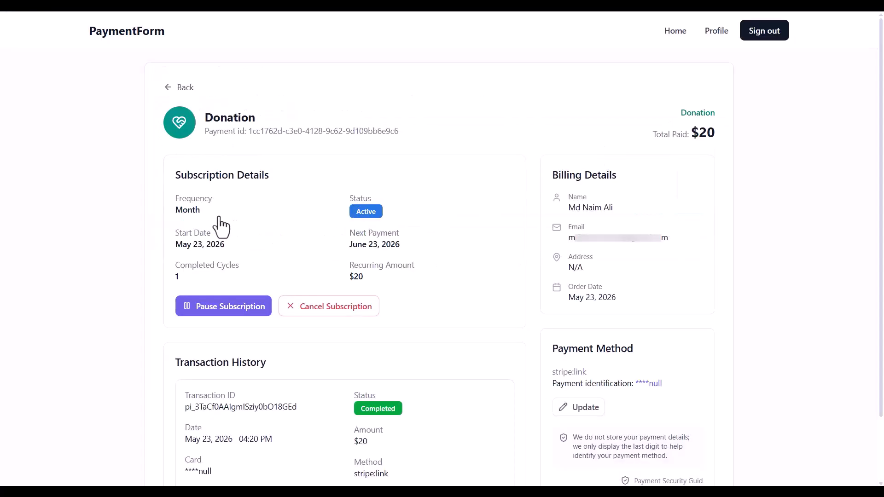